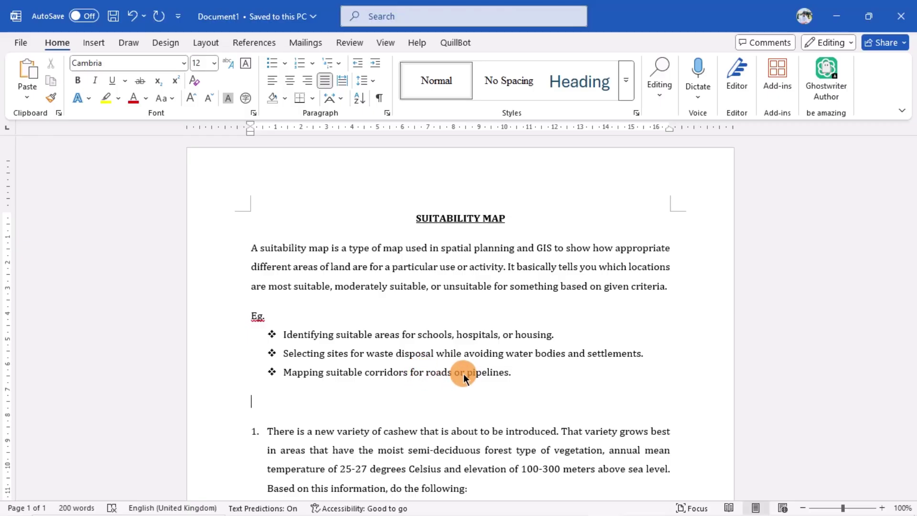
In Add Data, connect the Assignment Files\Shapefiles folder
{"action": "scroll", "coordinate": [464, 373], "scroll_direction": "down", "scroll_amount": 2}
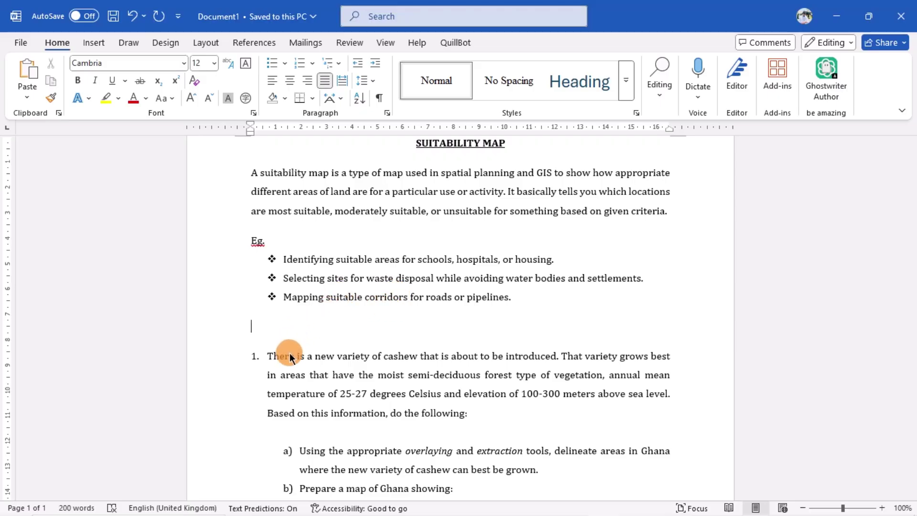
{"action": "scroll", "coordinate": [306, 354], "scroll_direction": "down", "scroll_amount": 4}
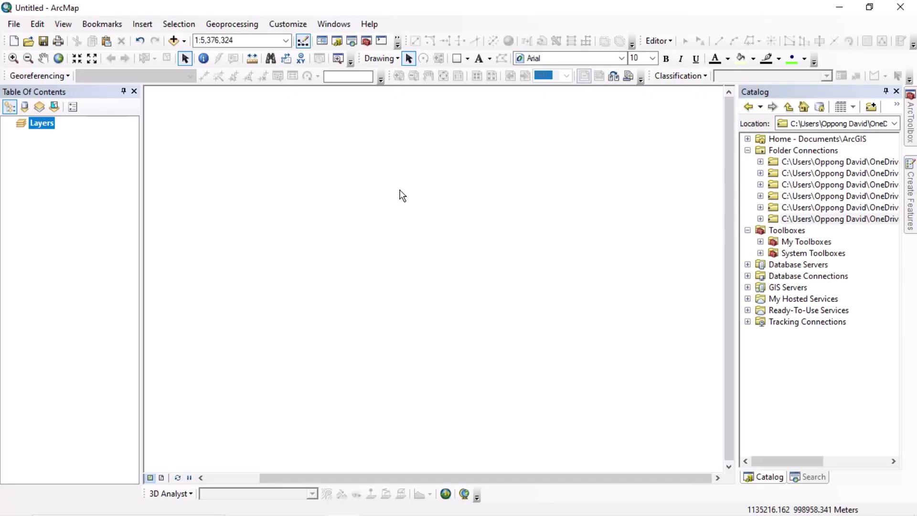
{"action": "left_click_drag", "start_coordinate": [399, 190], "coordinate": [420, 200]}
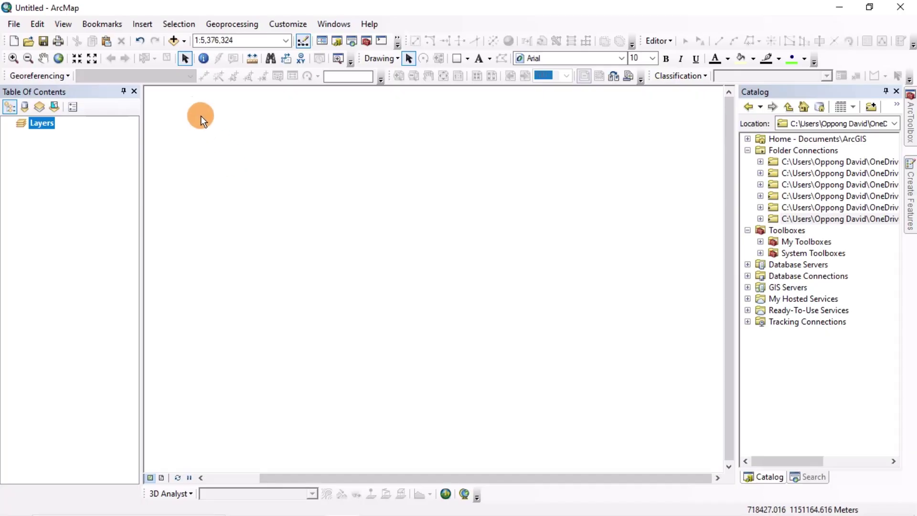
{"action": "left_click", "coordinate": [173, 40]}
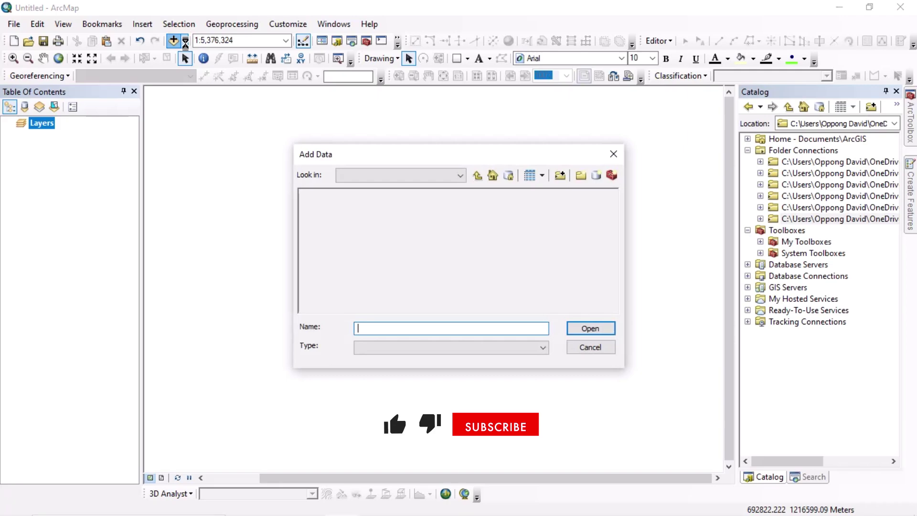
{"action": "left_click", "coordinate": [455, 177]}
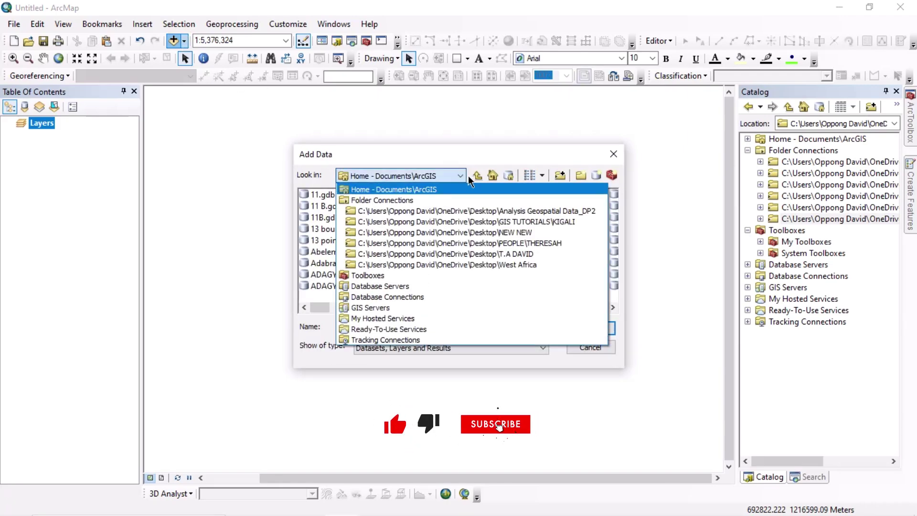
{"action": "left_click", "coordinate": [563, 173]}
{"action": "left_click", "coordinate": [560, 176]}
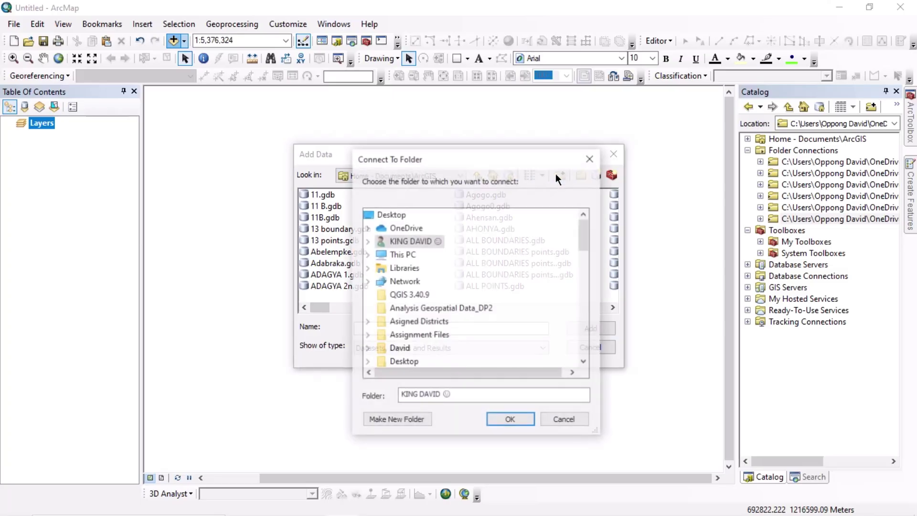
{"action": "double_click", "coordinate": [414, 334]}
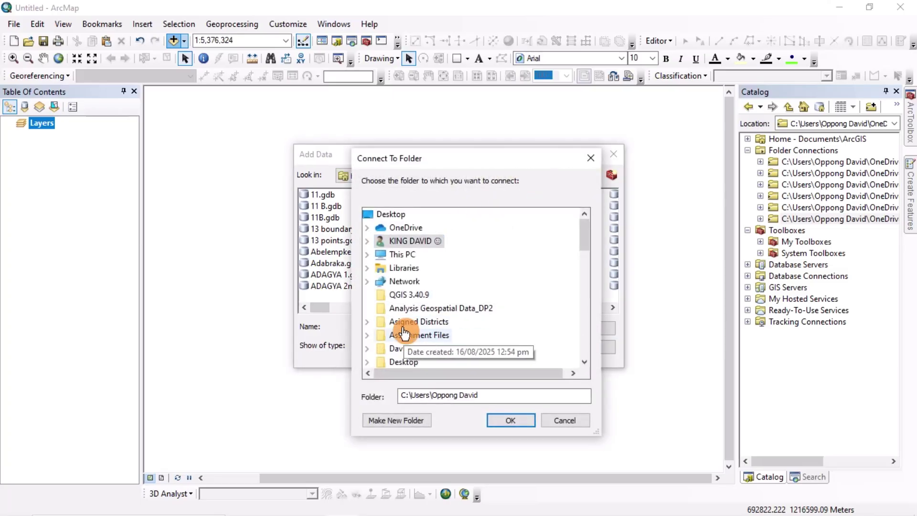
{"action": "left_click", "coordinate": [415, 349]}
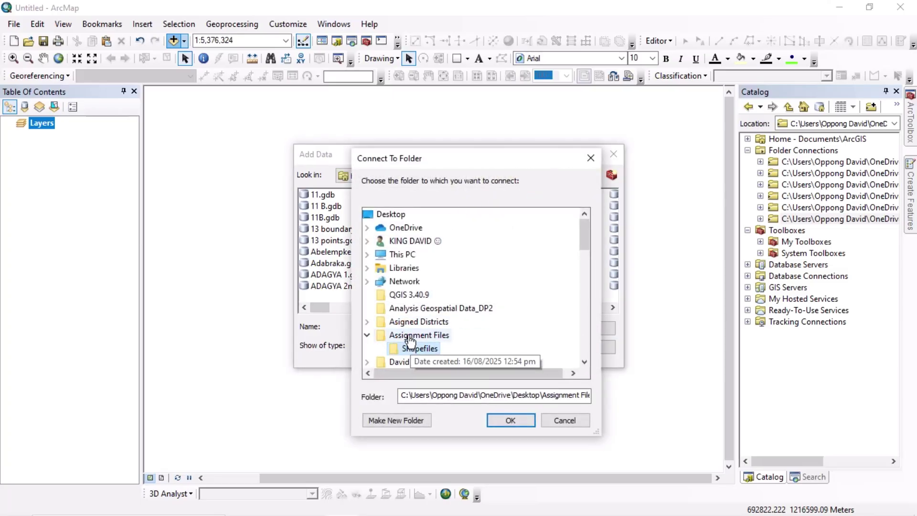
{"action": "left_click", "coordinate": [514, 418]}
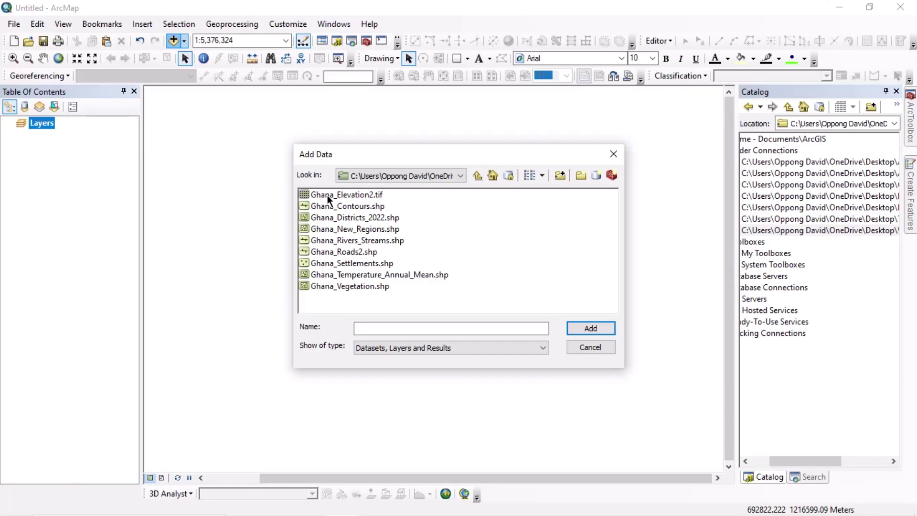
Add Ghana_Elevation2.tif, Ghana_Vegetation, Ghana_Temperature_Annual_Mean and Ghana_Districts_2022 to the map
{"action": "left_click", "coordinate": [327, 195]}
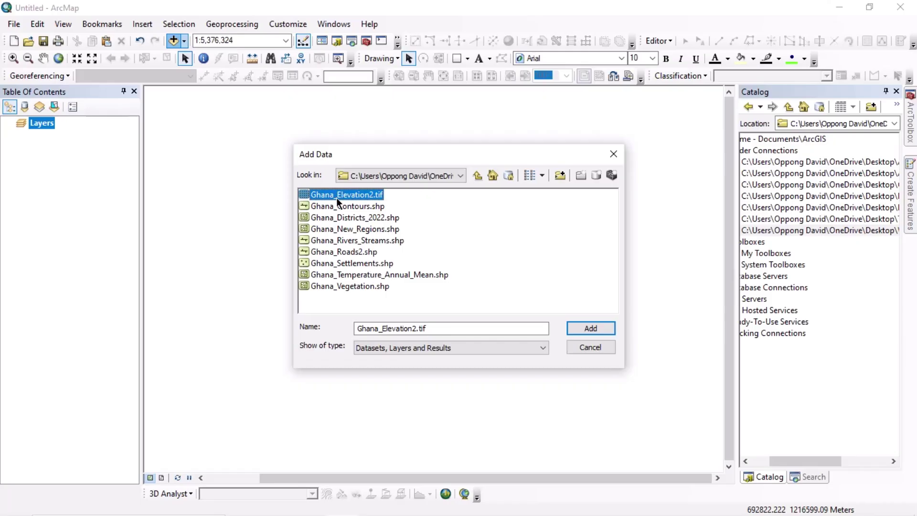
{"action": "left_click", "coordinate": [339, 285], "text": "ctrl"}
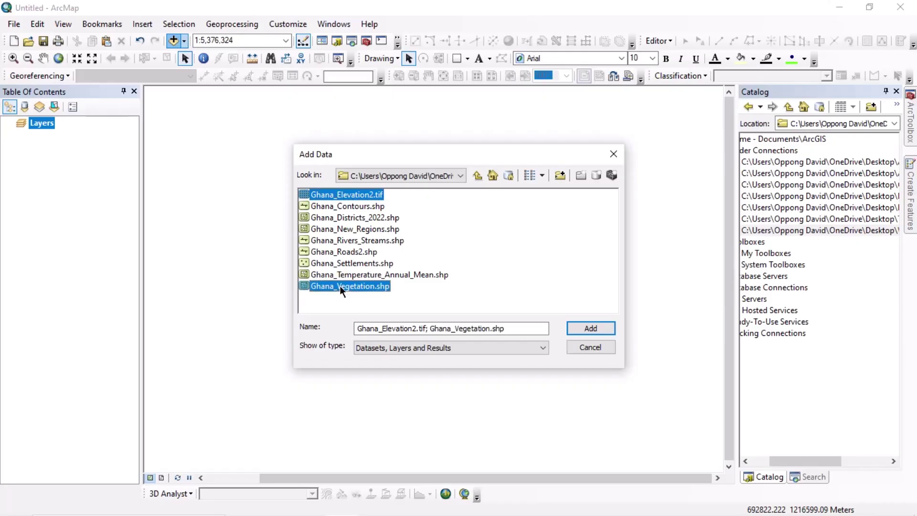
{"action": "left_click", "coordinate": [343, 276], "text": "ctrl"}
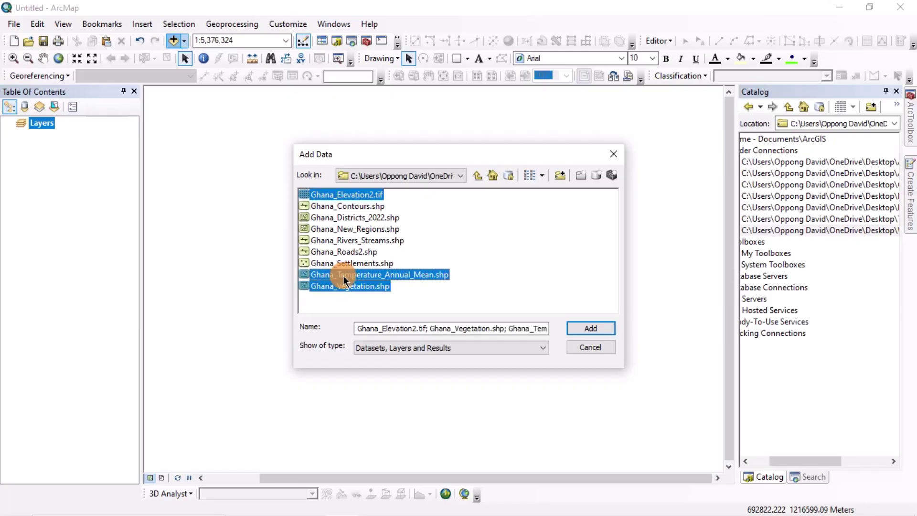
{"action": "left_click", "coordinate": [328, 218], "text": "ctrl"}
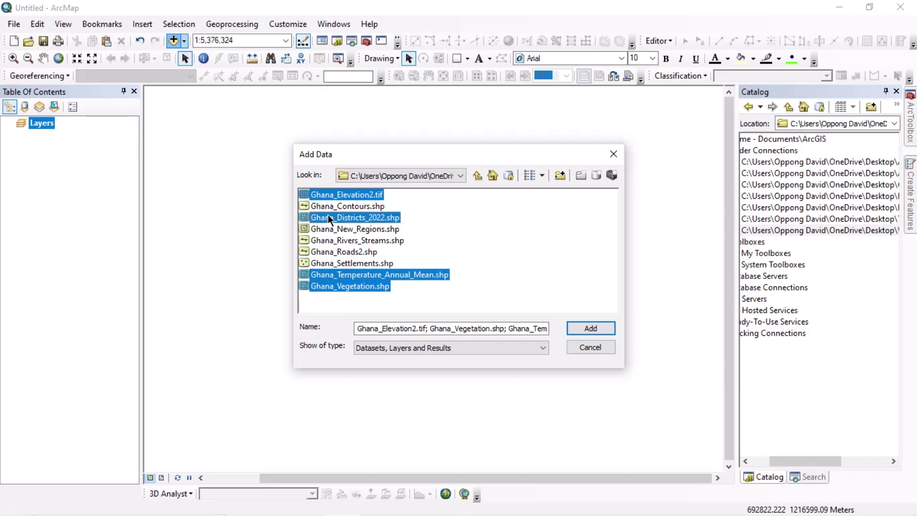
{"action": "left_click", "coordinate": [587, 328]}
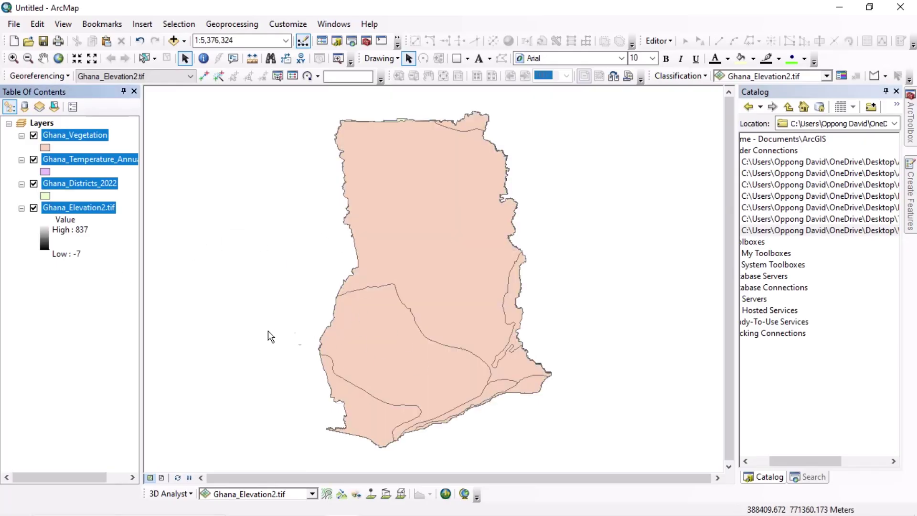
Open Select By Attributes with Ghana_Vegetation as the layer to query
{"action": "left_click", "coordinate": [63, 339]}
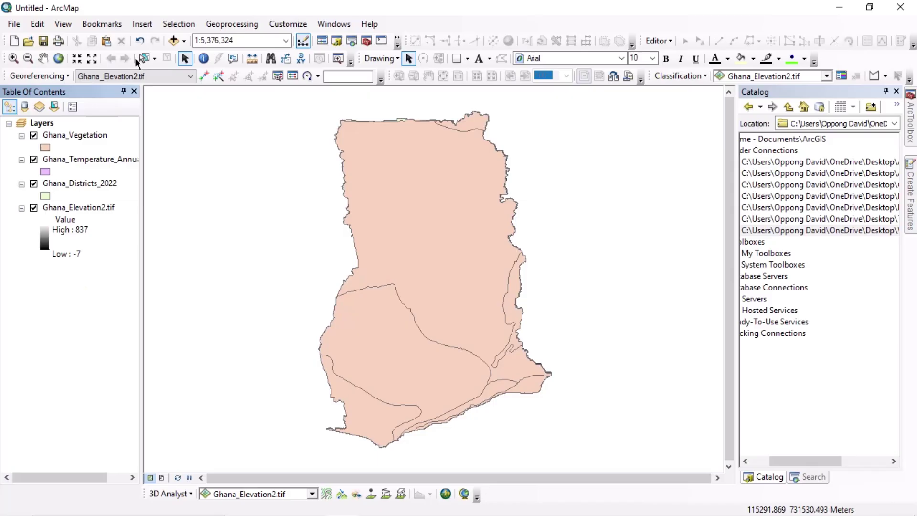
{"action": "left_click", "coordinate": [173, 24]}
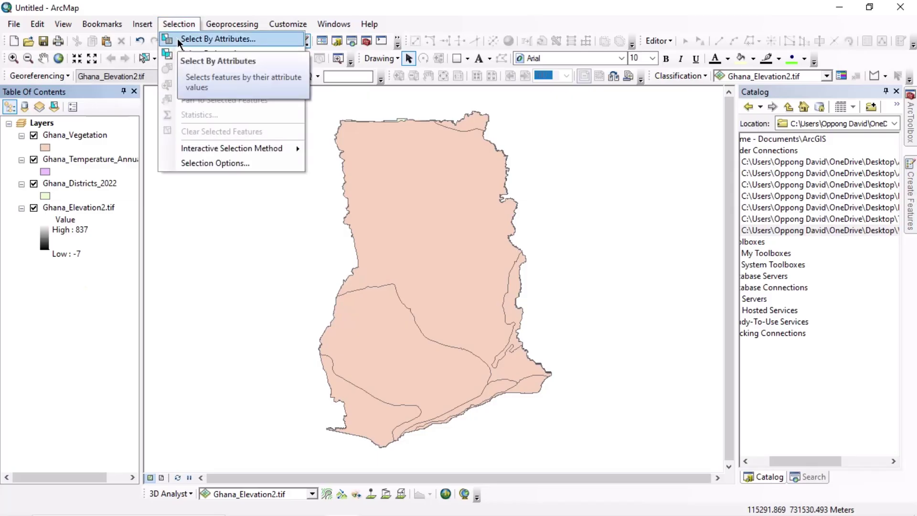
{"action": "left_click", "coordinate": [178, 40]}
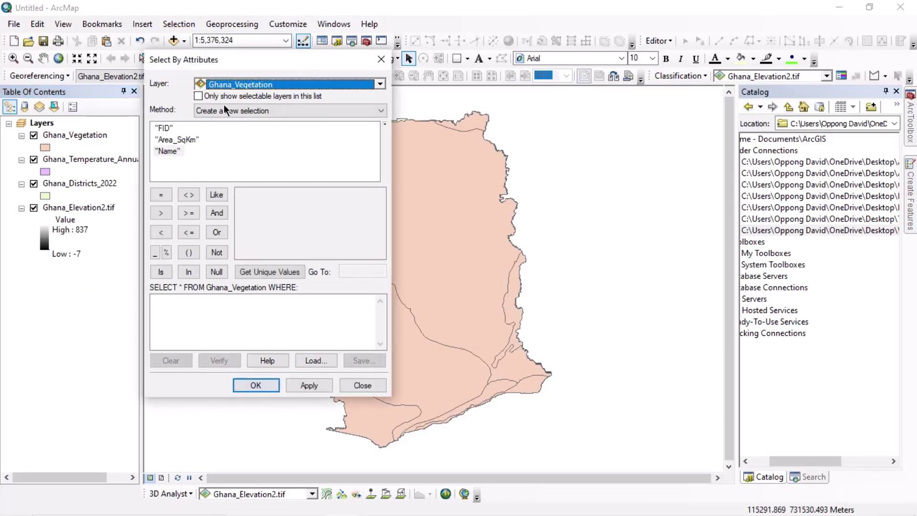
{"action": "left_click", "coordinate": [379, 85]}
{"action": "left_click", "coordinate": [260, 99]}
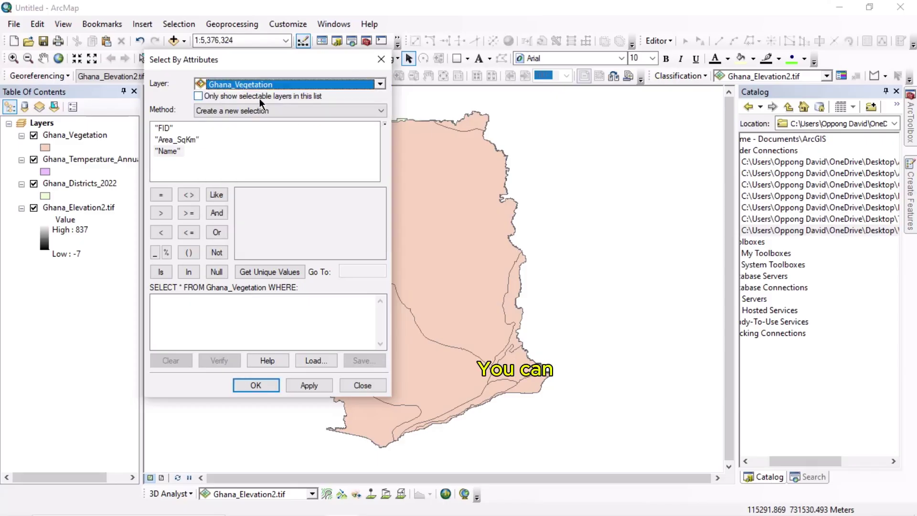
Build, verify and run the query "Name" = 'Moist semi-decidous forest'
{"action": "left_click", "coordinate": [173, 151]}
{"action": "double_click", "coordinate": [172, 150]}
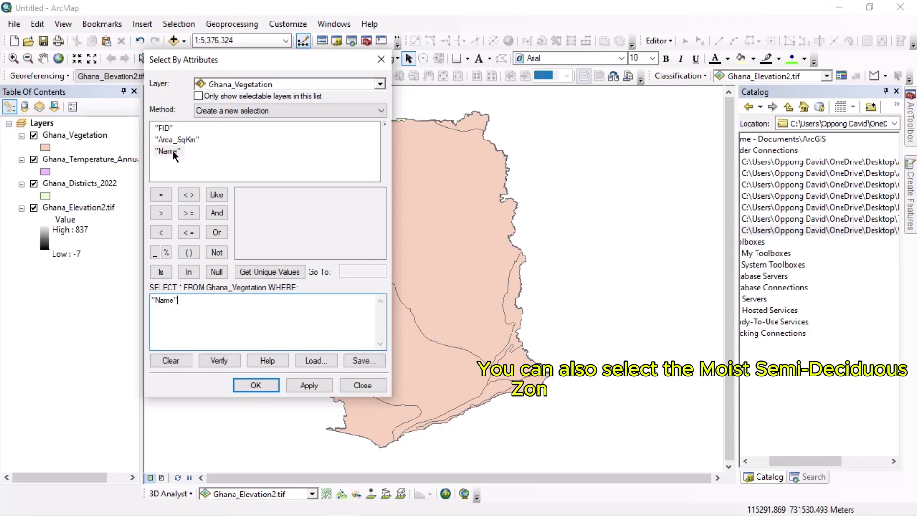
{"action": "left_click", "coordinate": [162, 196]}
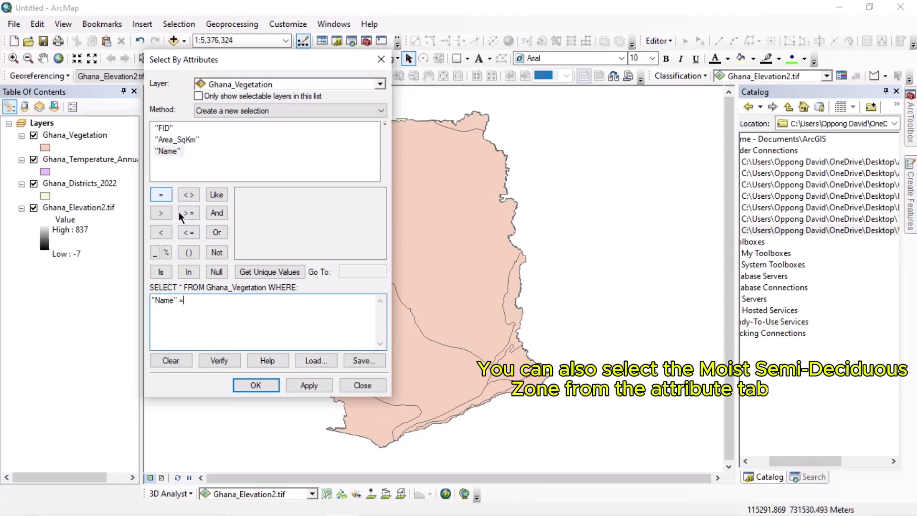
{"action": "left_click", "coordinate": [266, 273]}
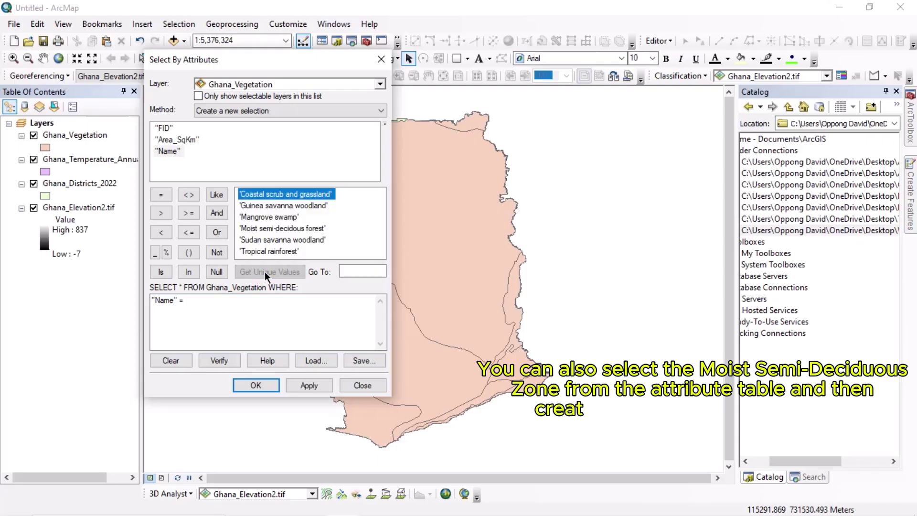
{"action": "double_click", "coordinate": [260, 228]}
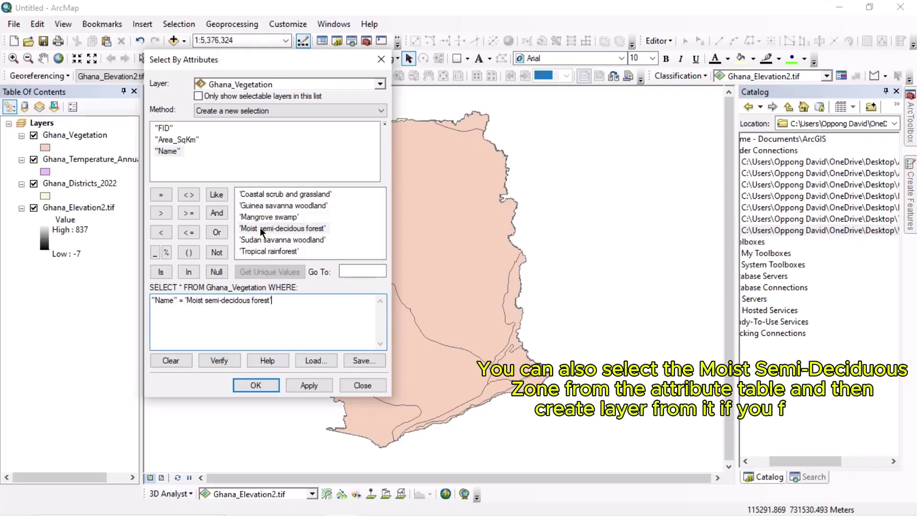
{"action": "left_click", "coordinate": [219, 359]}
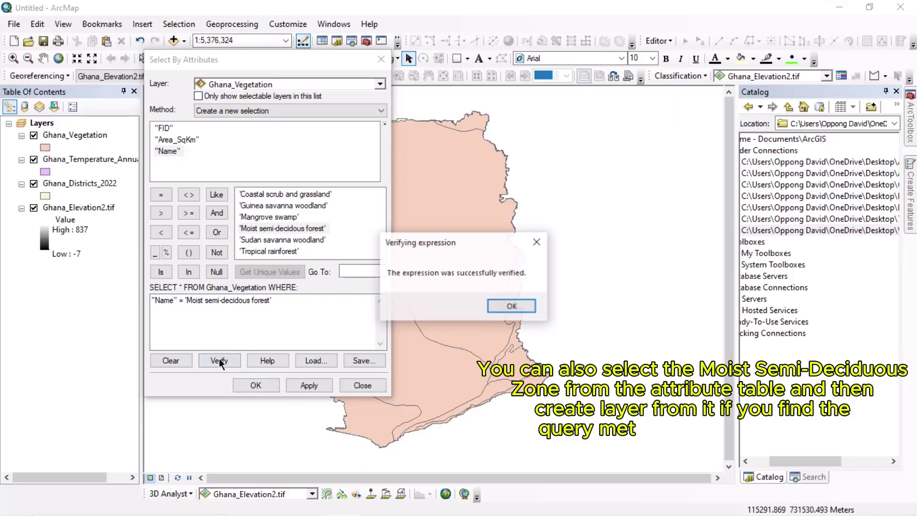
{"action": "left_click", "coordinate": [511, 305]}
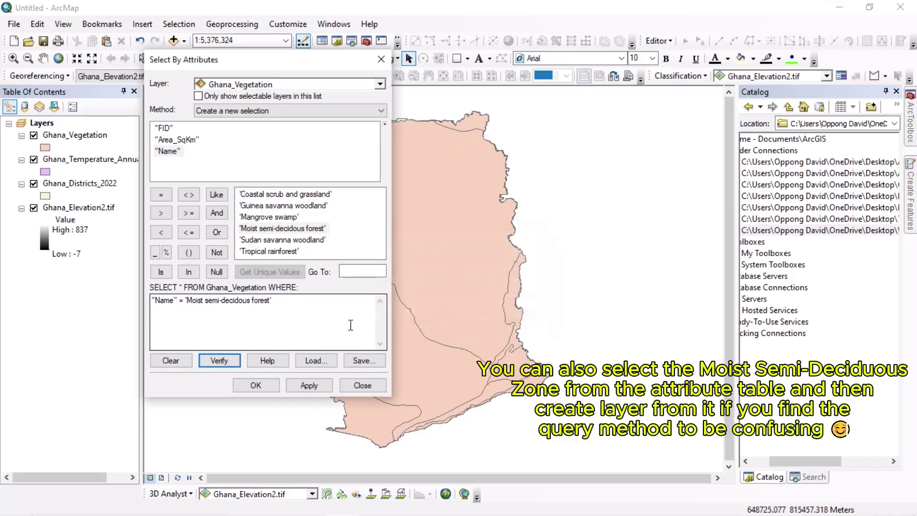
{"action": "left_click", "coordinate": [256, 385]}
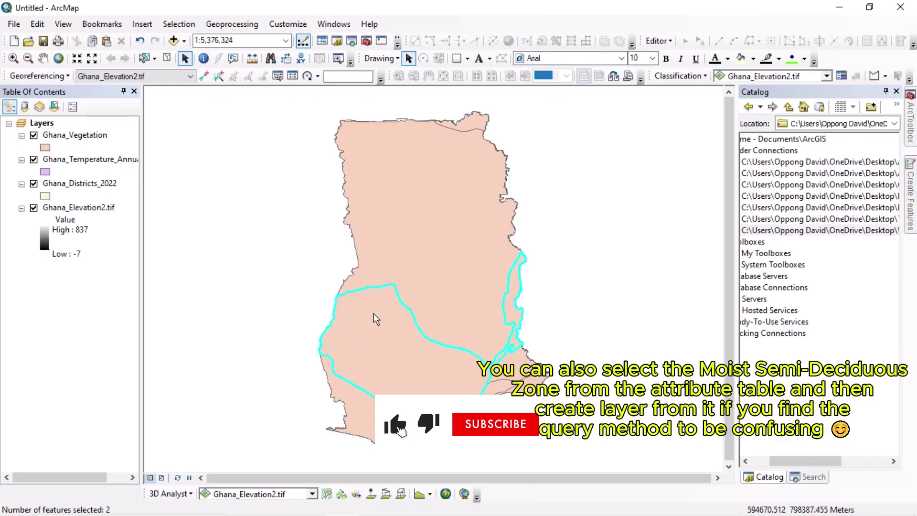
Create a Ghana_Vegetation selection layer from the selected forest polygons
{"action": "right_click", "coordinate": [58, 136]}
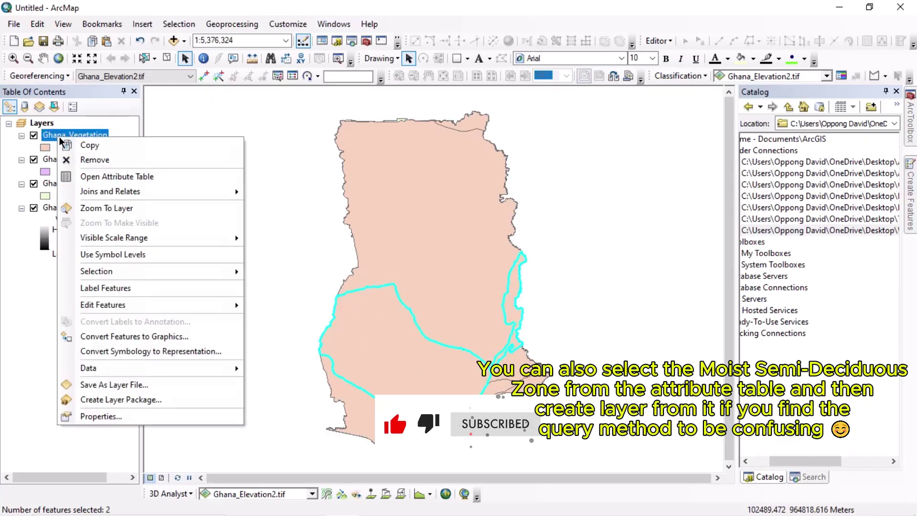
{"action": "mouse_move", "coordinate": [182, 282]}
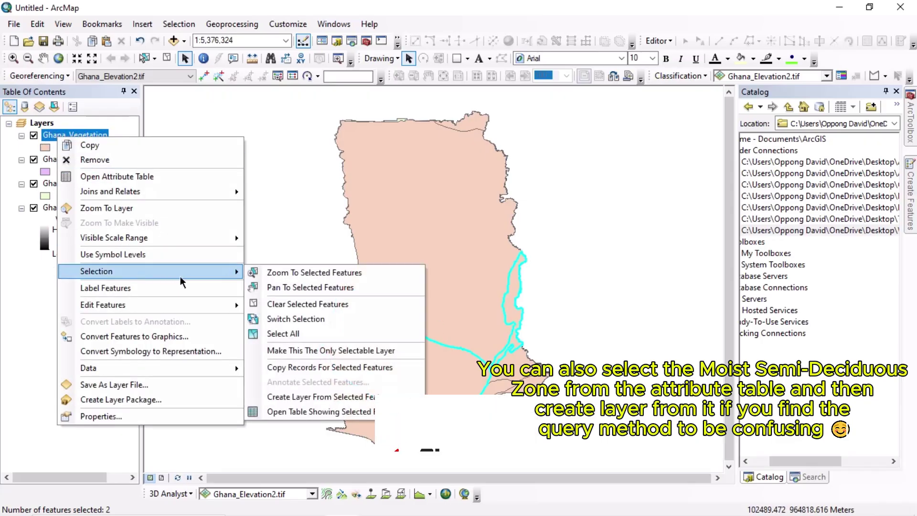
{"action": "left_click", "coordinate": [300, 400]}
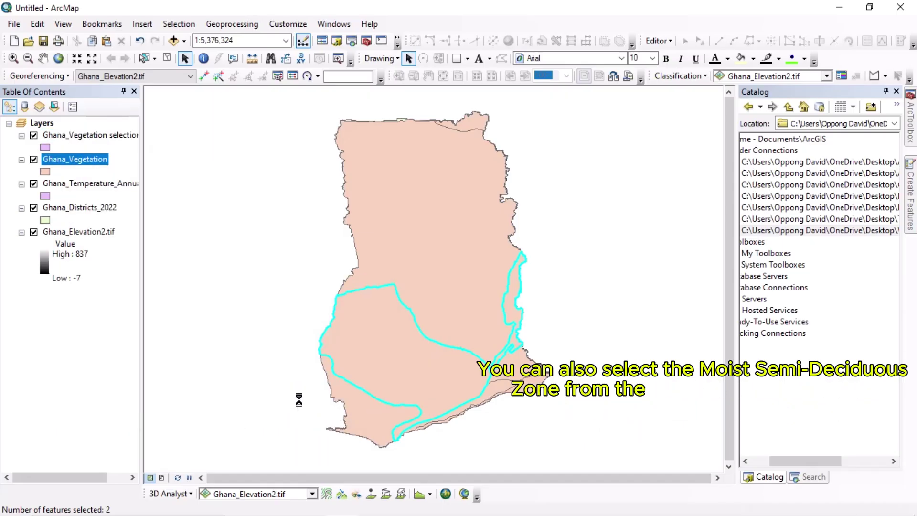
Hide Ghana_Vegetation, Ghana_Temperature_Annual_Mean, Ghana_Districts_2022 and Ghana_Elevation2.tif
{"action": "left_click", "coordinate": [34, 159]}
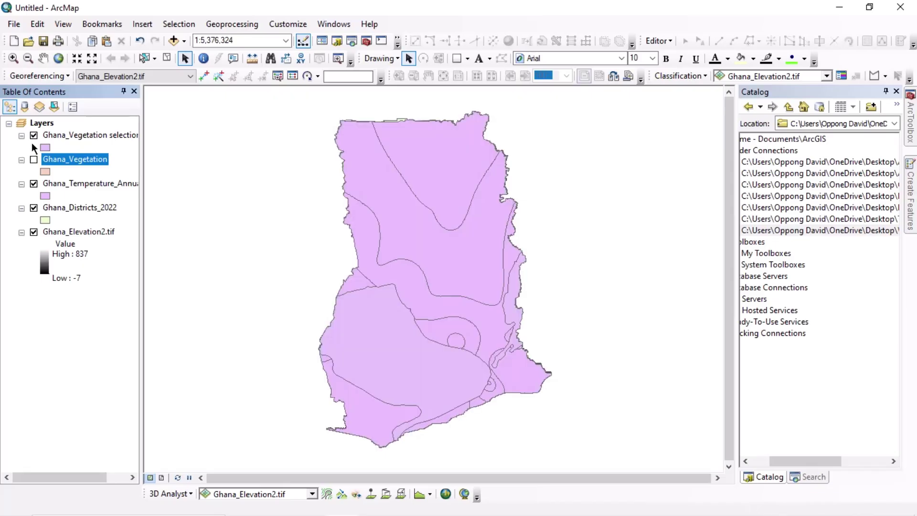
{"action": "left_click", "coordinate": [33, 183]}
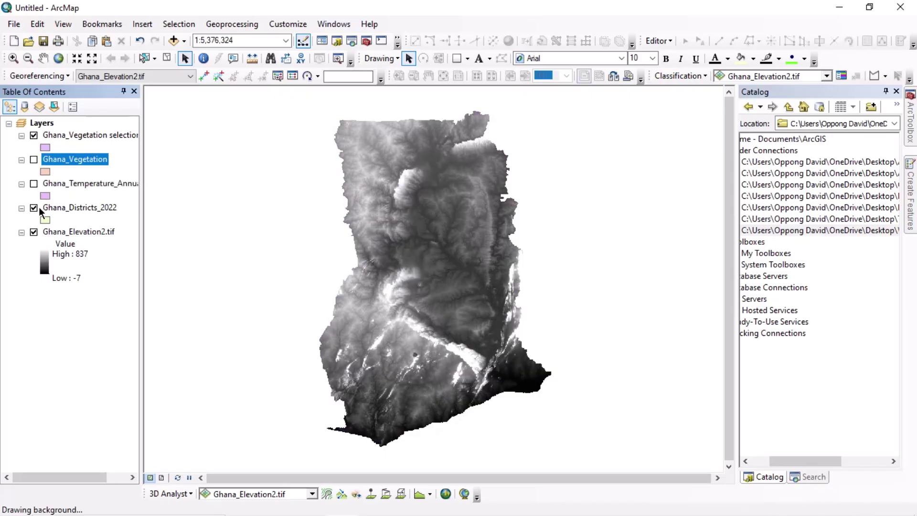
{"action": "left_click", "coordinate": [34, 207]}
{"action": "left_click", "coordinate": [34, 231]}
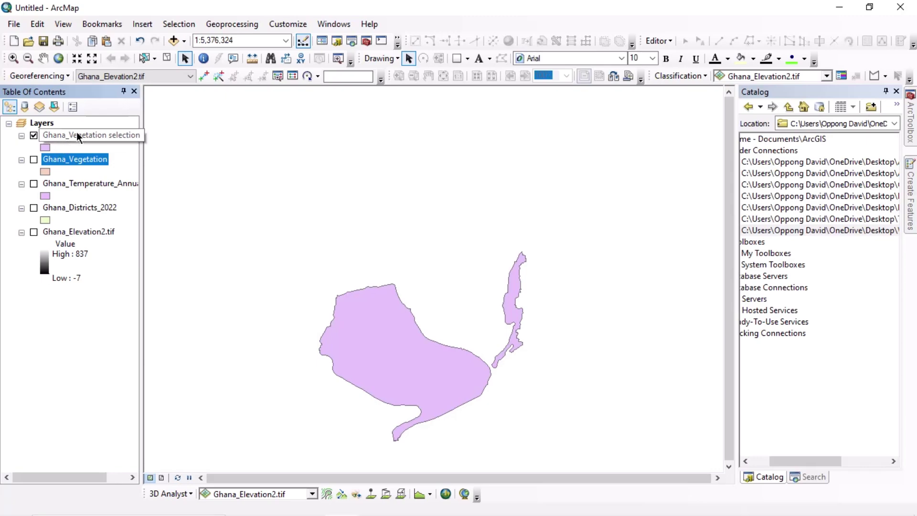
In the temperature attribute table sorted by Temp_C, select rows FID 6, 7, 9 and 12
{"action": "right_click", "coordinate": [75, 182]}
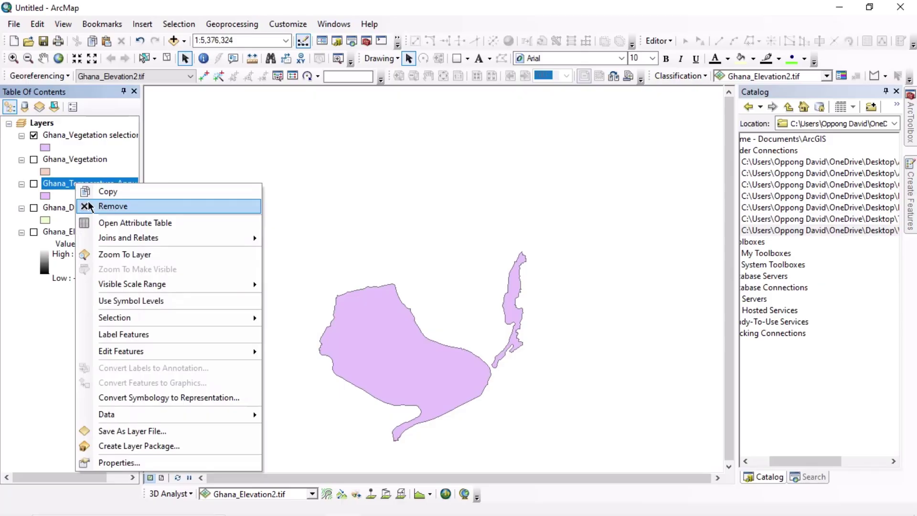
{"action": "left_click", "coordinate": [105, 221]}
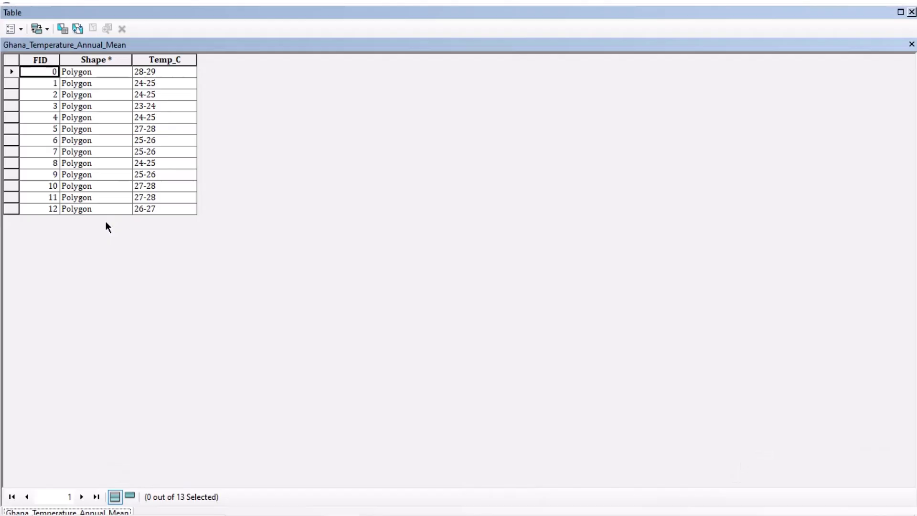
{"action": "double_click", "coordinate": [155, 57]}
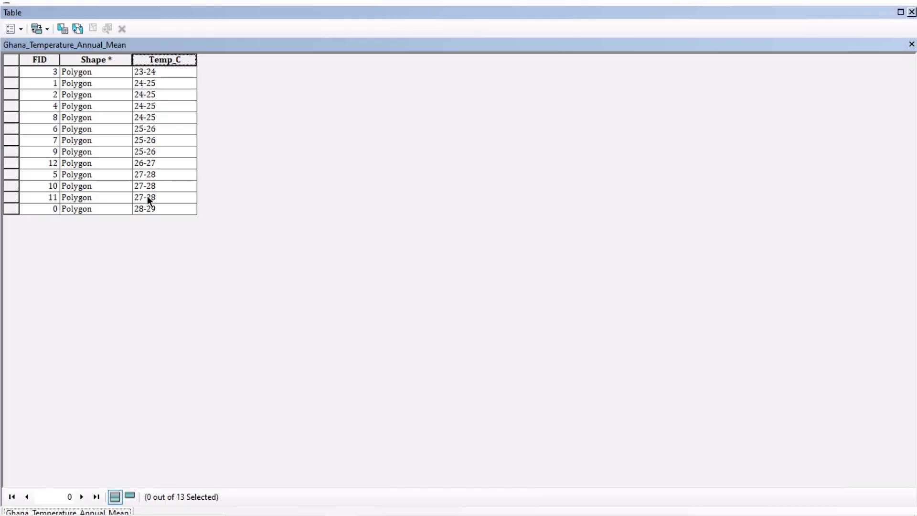
{"action": "left_click", "coordinate": [8, 129]}
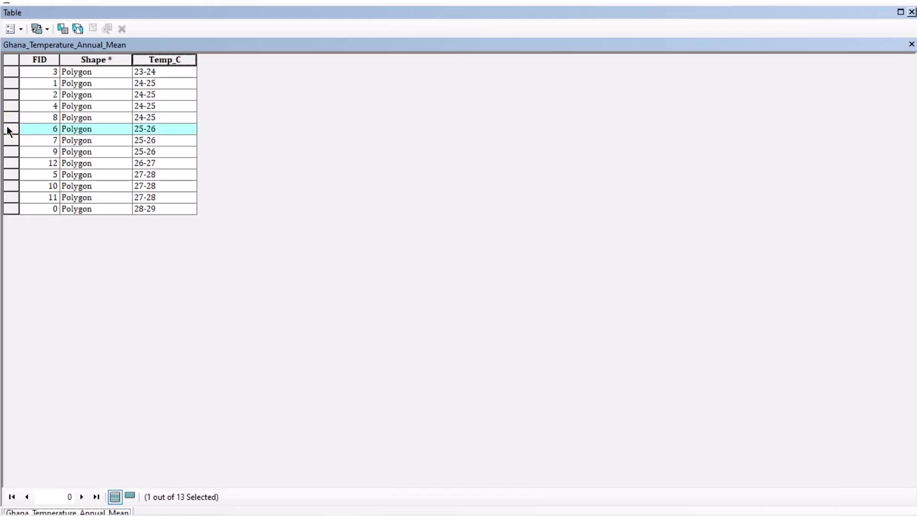
{"action": "left_click", "coordinate": [11, 162], "text": "ctrl"}
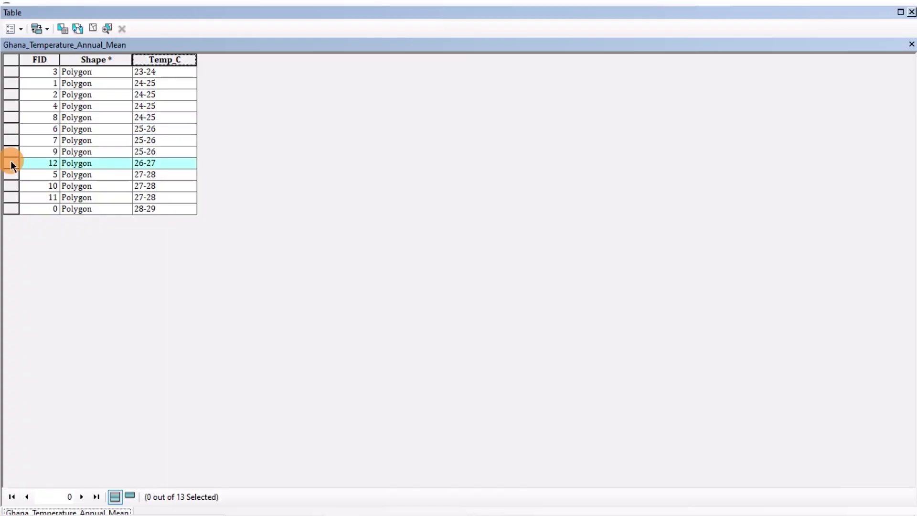
{"action": "left_click", "coordinate": [10, 152]}
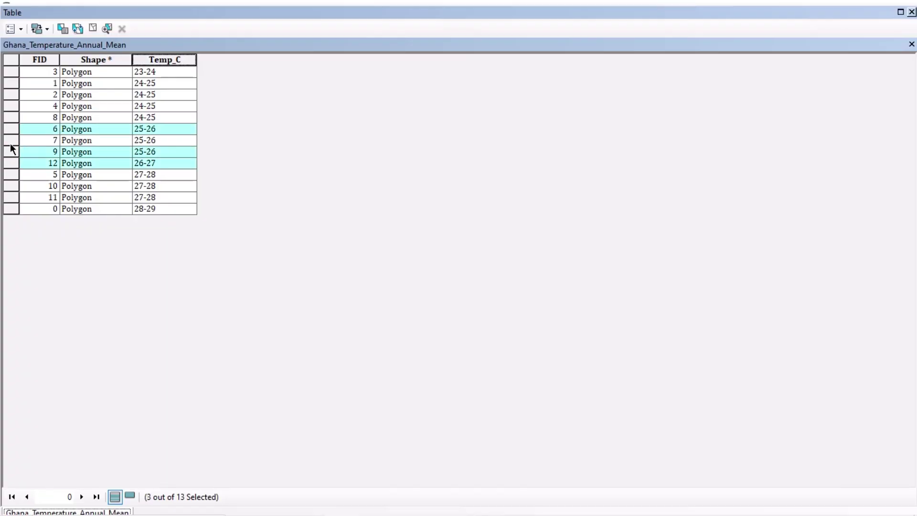
{"action": "left_click", "coordinate": [10, 140], "text": "ctrl"}
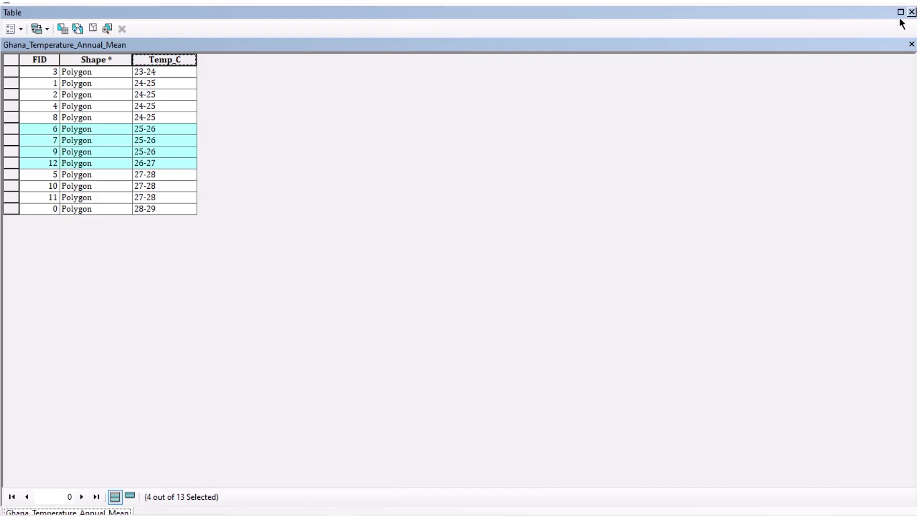
{"action": "left_click", "coordinate": [912, 12]}
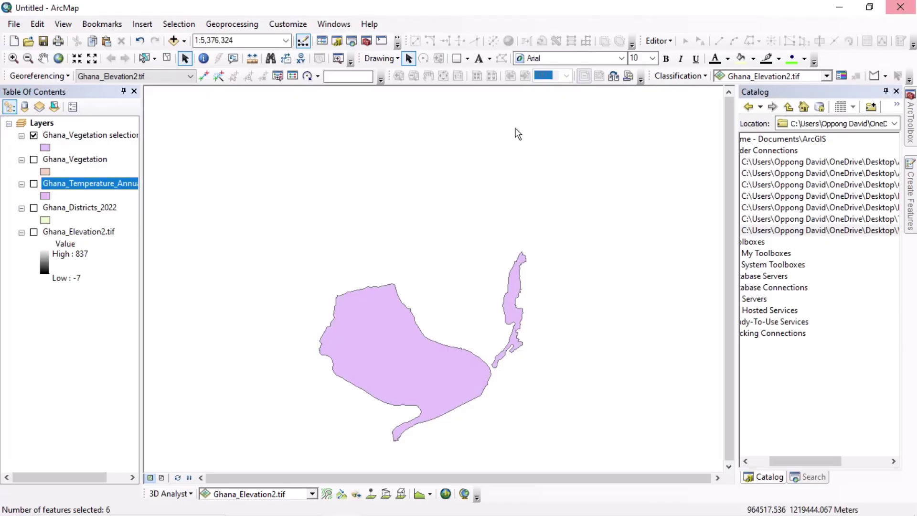
Create a new layer from the selected temperature zones
{"action": "right_click", "coordinate": [75, 179]}
{"action": "mouse_move", "coordinate": [174, 324]}
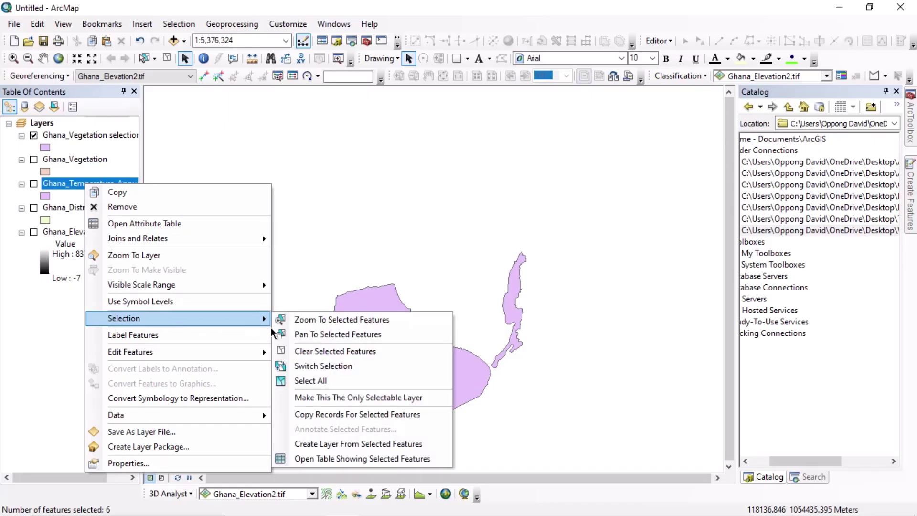
{"action": "left_click", "coordinate": [320, 444]}
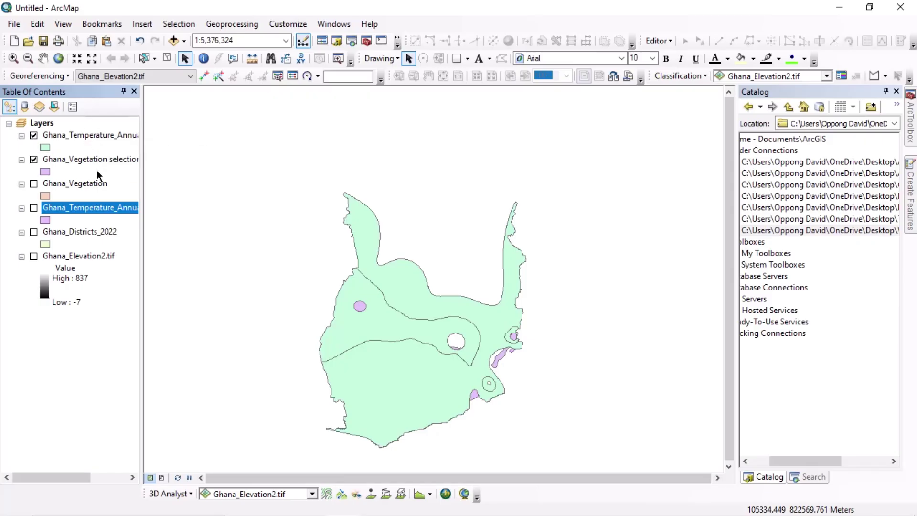
Intersect the temperature selection with Ghana_Vegetation selection, then hide both input layers
{"action": "left_click", "coordinate": [248, 23]}
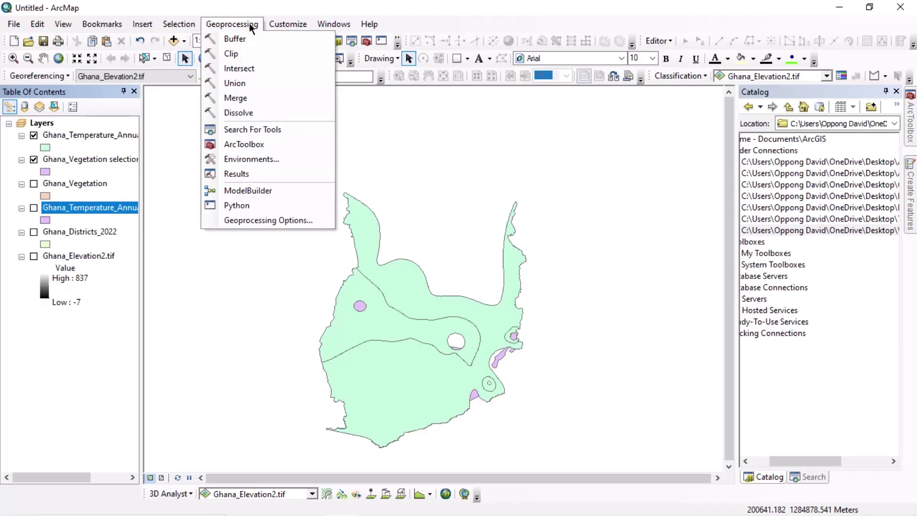
{"action": "left_click", "coordinate": [247, 66]}
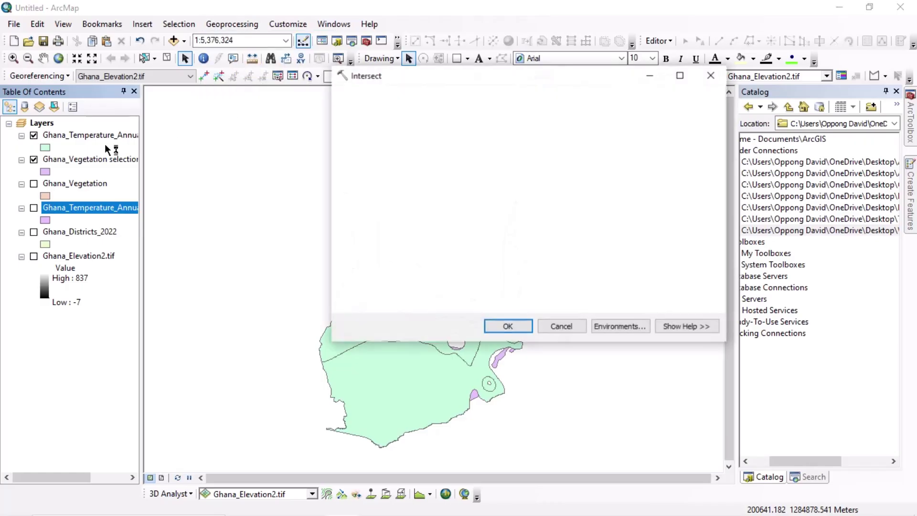
{"action": "left_click_drag", "start_coordinate": [84, 141], "coordinate": [372, 152]}
{"action": "left_click_drag", "start_coordinate": [94, 159], "coordinate": [375, 171]}
{"action": "left_click", "coordinate": [508, 325]}
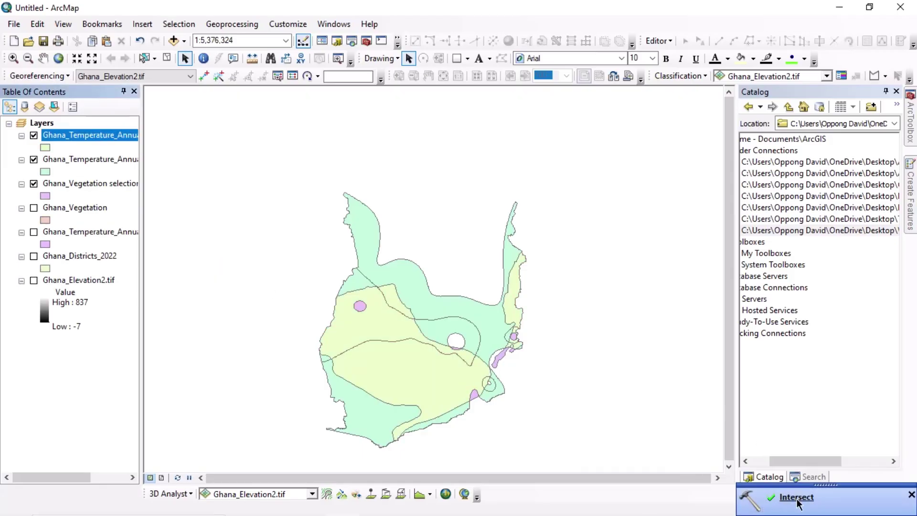
{"action": "left_click", "coordinate": [31, 185]}
{"action": "left_click", "coordinate": [33, 159]}
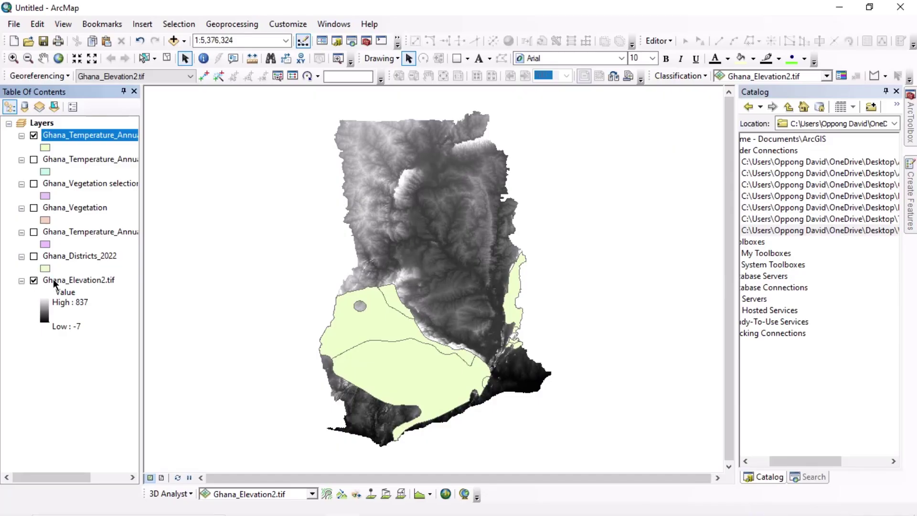
Run Raster to Polygon on Ghana_Elevation2.tif to produce the RasterT_tif6 layer
{"action": "left_click", "coordinate": [354, 41]}
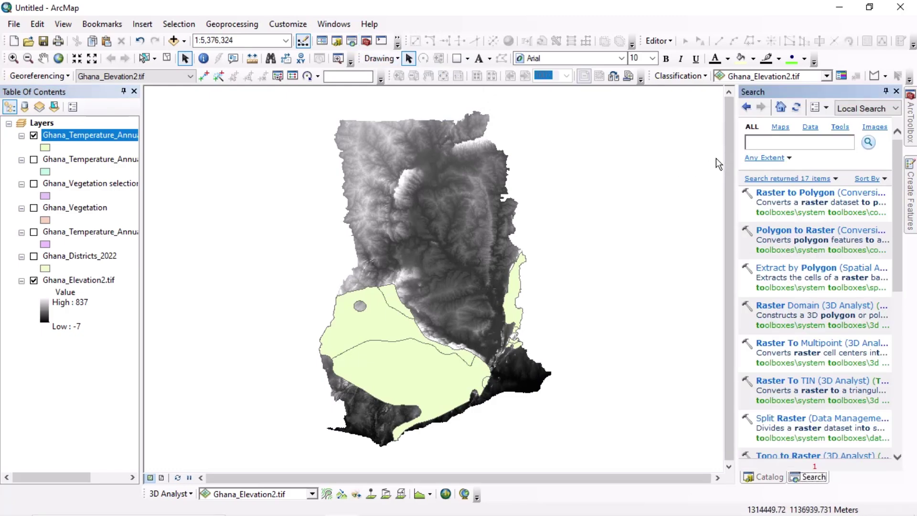
{"action": "type", "text": "raste"}
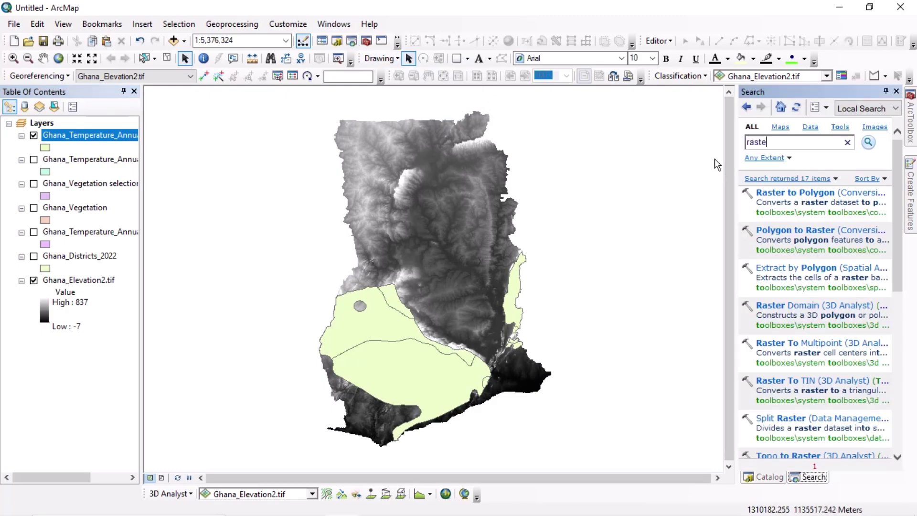
{"action": "type", "text": "r to polygon"}
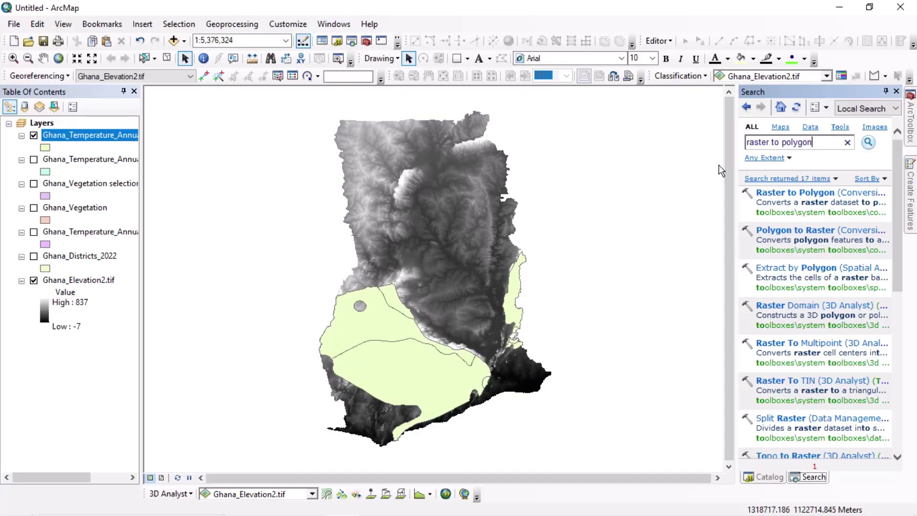
{"action": "left_click", "coordinate": [772, 193]}
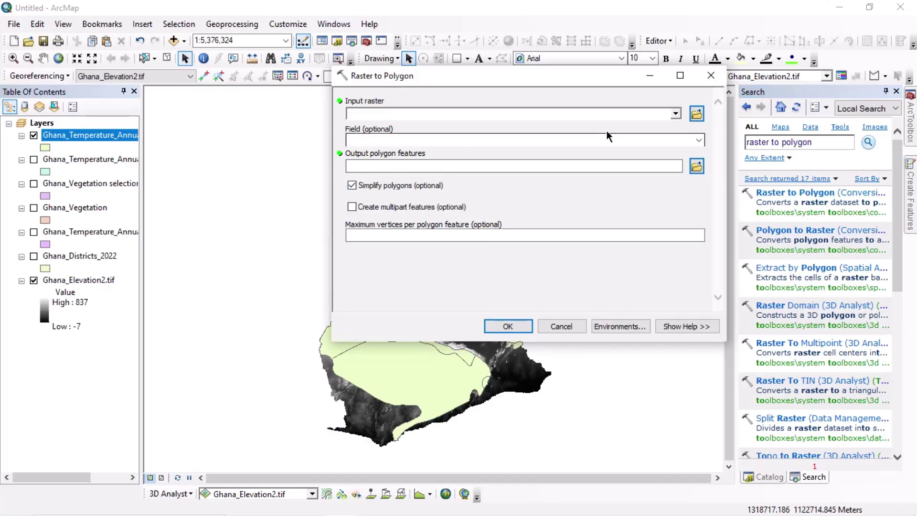
{"action": "left_click", "coordinate": [674, 114]}
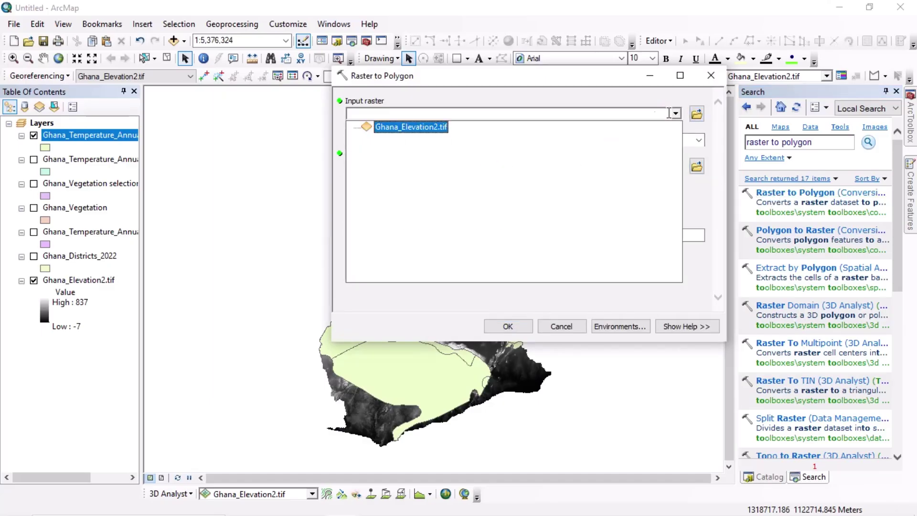
{"action": "left_click", "coordinate": [431, 131]}
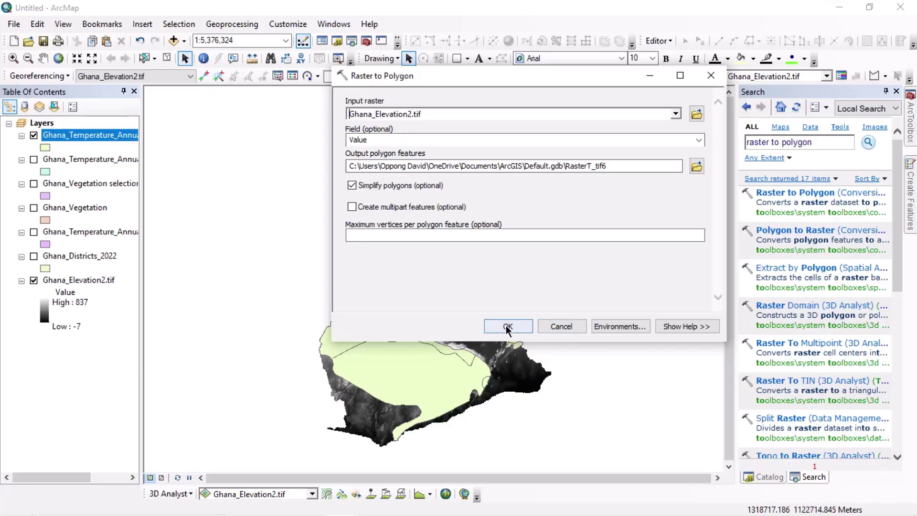
{"action": "left_click", "coordinate": [507, 326]}
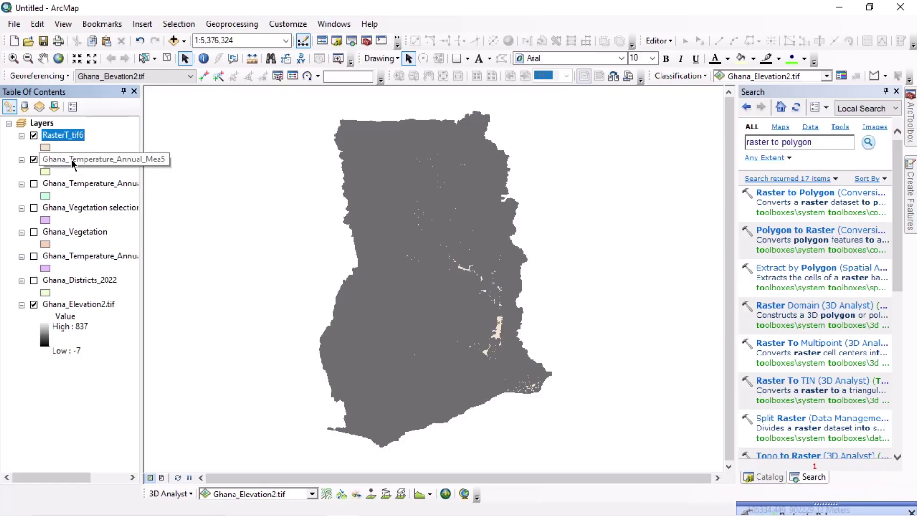
Clip RasterT_tif6 to the intersected zone layer, creating RasterT_tif6_Clip
{"action": "left_click", "coordinate": [234, 27]}
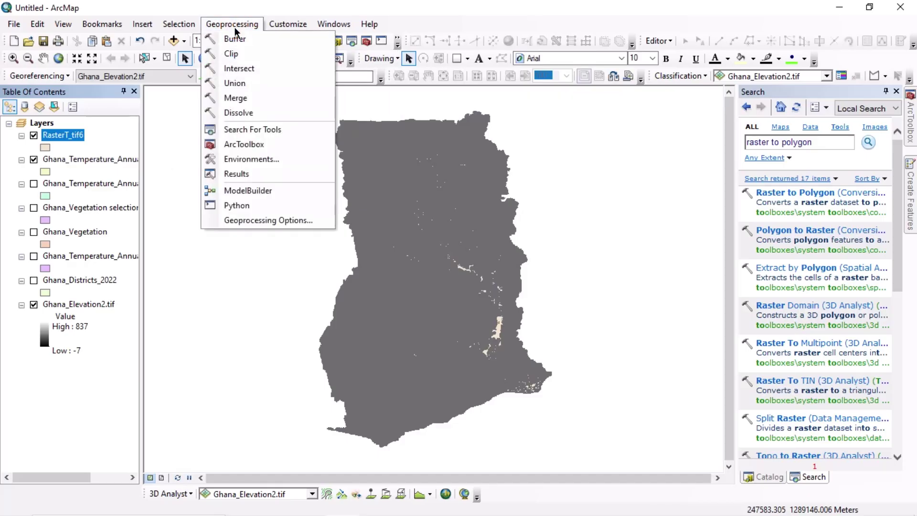
{"action": "left_click", "coordinate": [238, 54]}
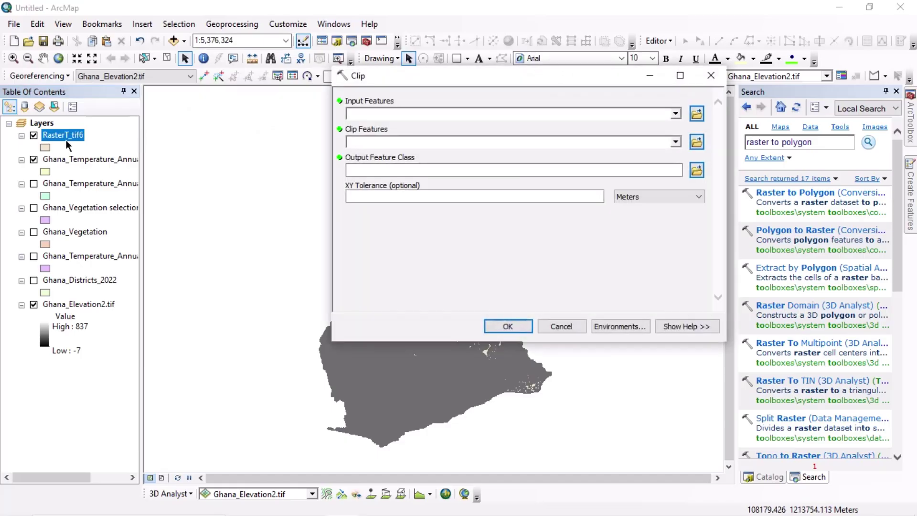
{"action": "left_click_drag", "start_coordinate": [66, 135], "coordinate": [361, 117]}
{"action": "left_click_drag", "start_coordinate": [131, 159], "coordinate": [365, 143]}
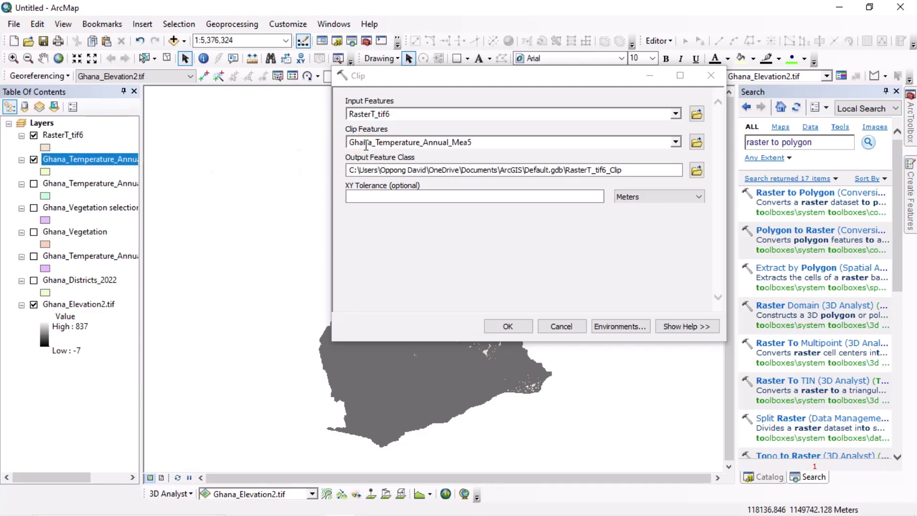
{"action": "left_click", "coordinate": [506, 327]}
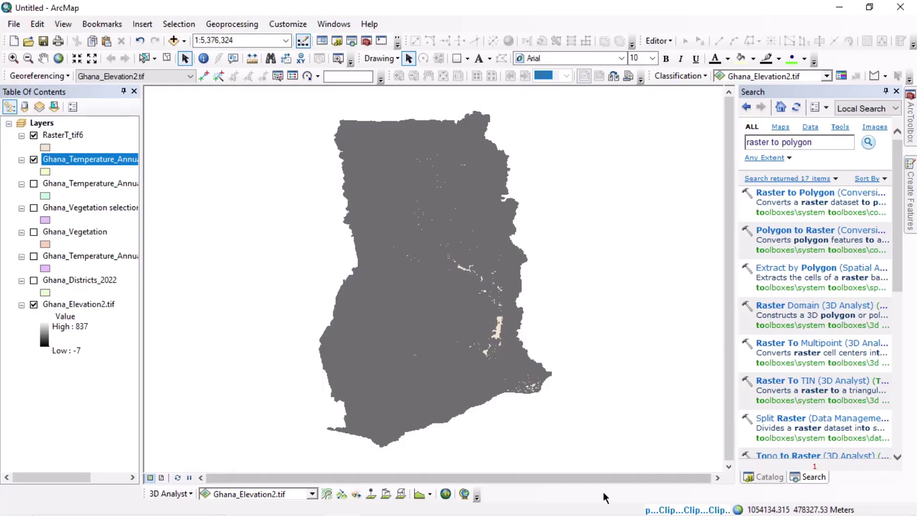
{"action": "left_click", "coordinate": [599, 507]}
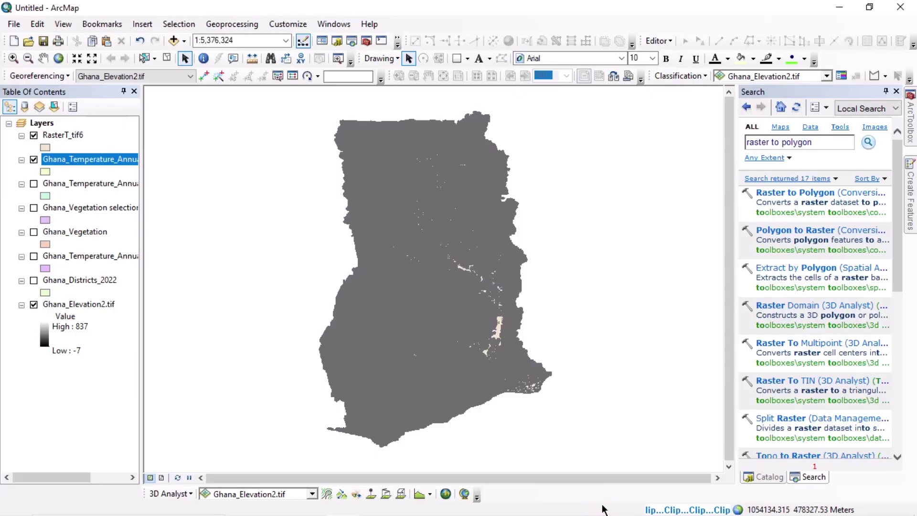
{"action": "left_click", "coordinate": [602, 505]}
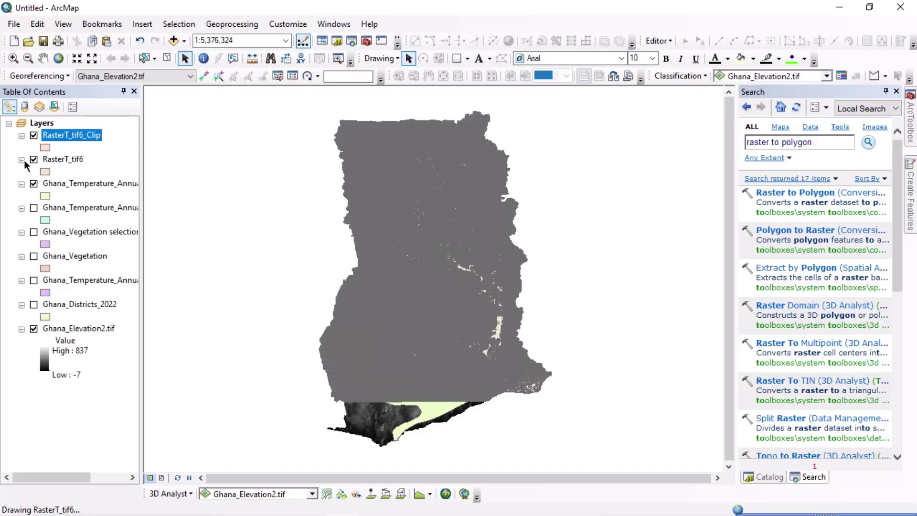
Hide Ghana_Elevation2.tif and RasterT_tif6, leaving RasterT_tif6_Clip visible
{"action": "left_click", "coordinate": [33, 159]}
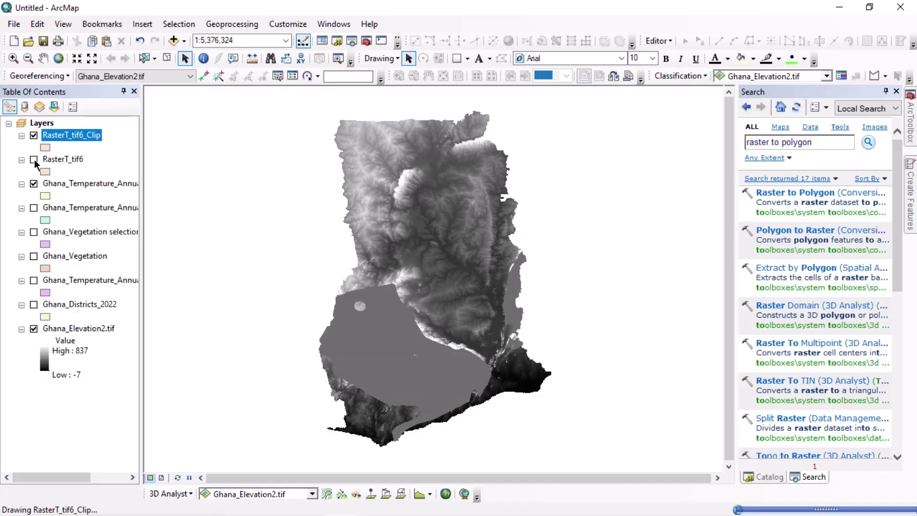
{"action": "left_click", "coordinate": [34, 159]}
{"action": "left_click", "coordinate": [33, 135]}
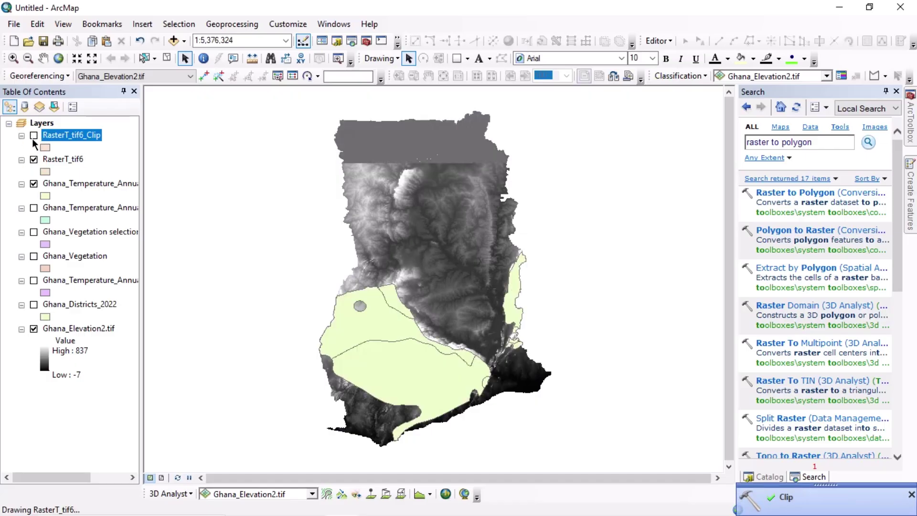
{"action": "left_click", "coordinate": [34, 136]}
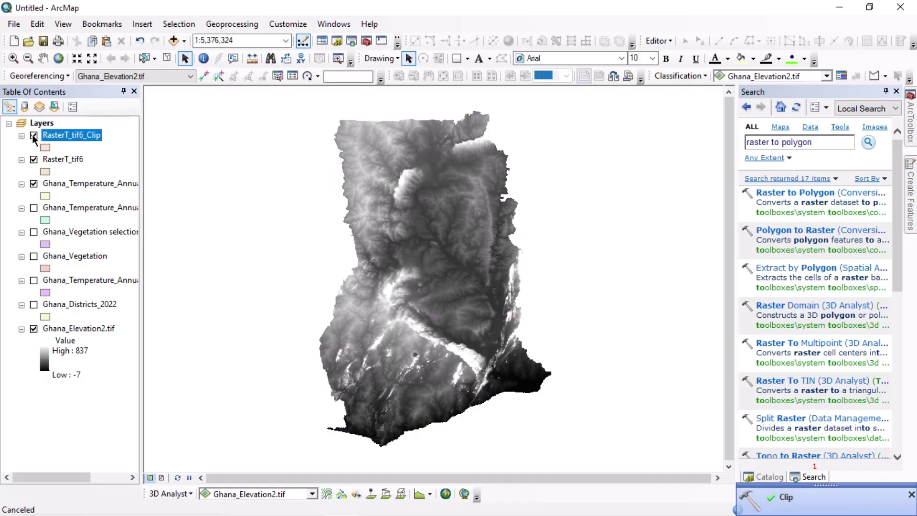
{"action": "left_click", "coordinate": [33, 328]}
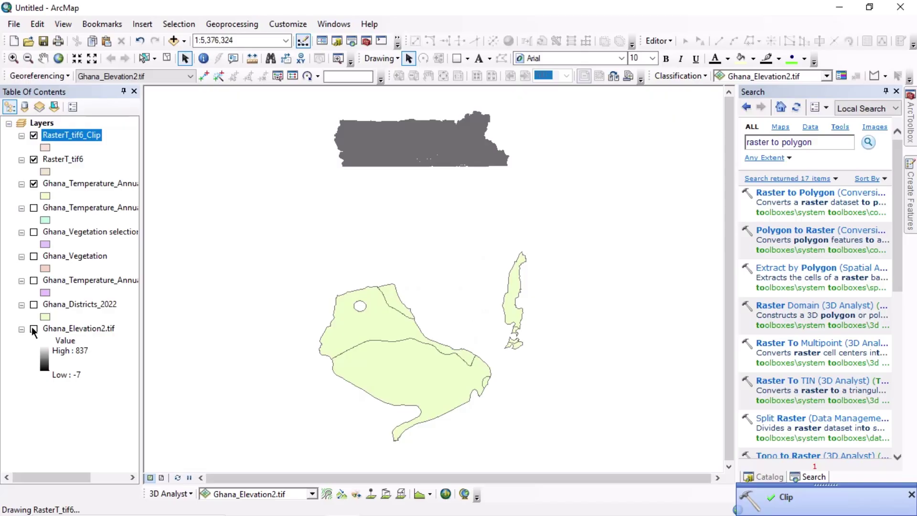
{"action": "left_click", "coordinate": [34, 160]}
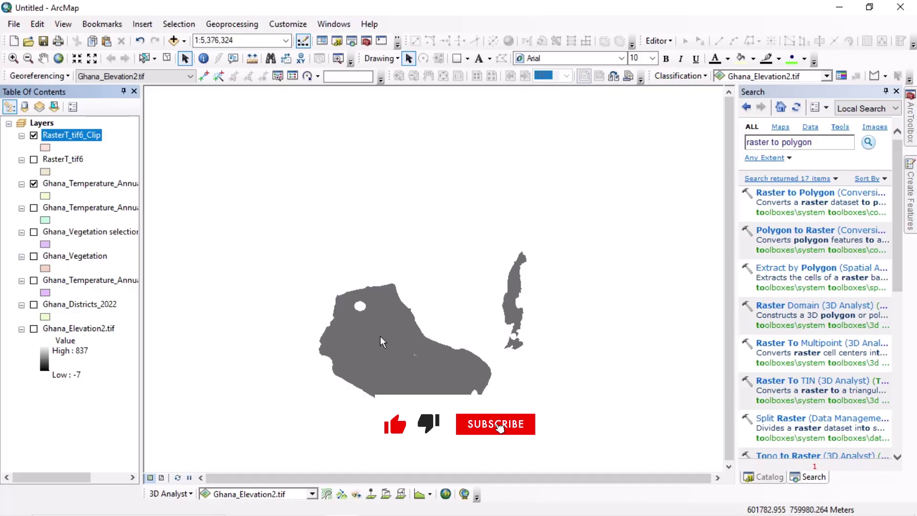
Open Select By Attributes with RasterT_tif6_Clip as the layer to query
{"action": "left_click", "coordinate": [183, 24]}
{"action": "left_click", "coordinate": [188, 39]}
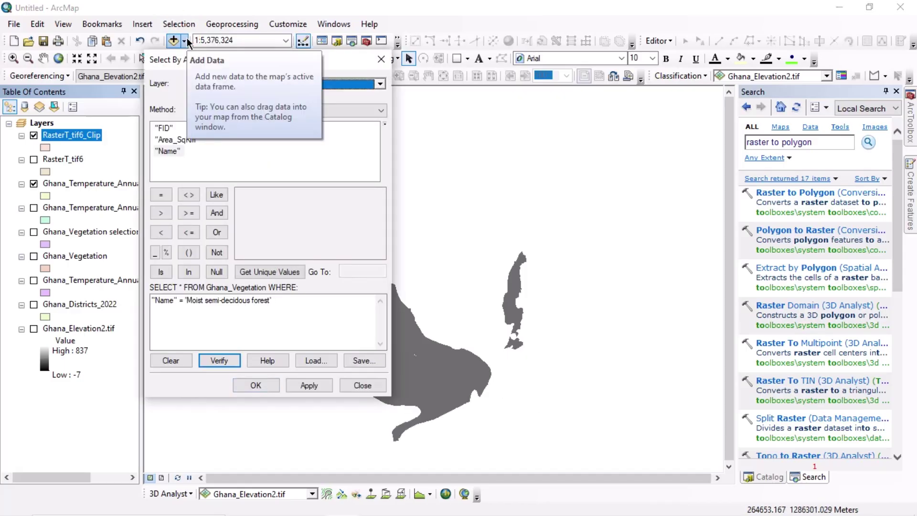
{"action": "left_click", "coordinate": [377, 85]}
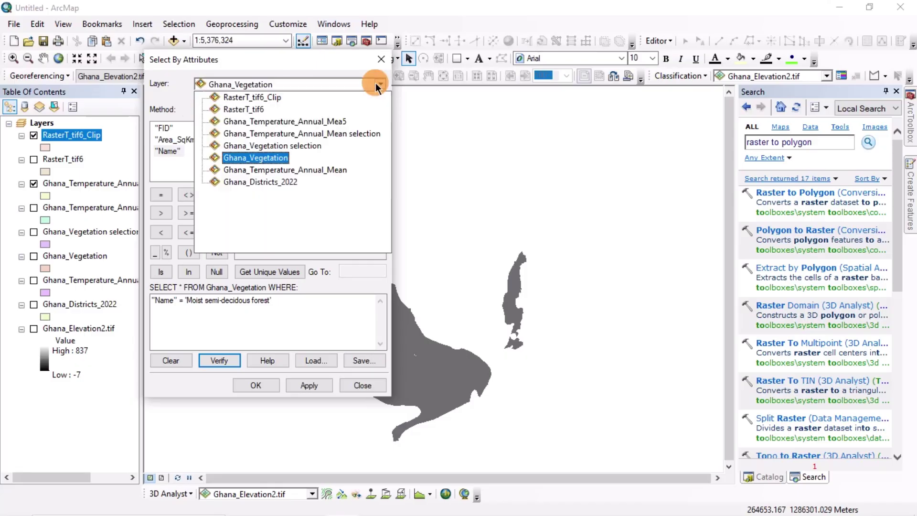
{"action": "left_click", "coordinate": [257, 97]}
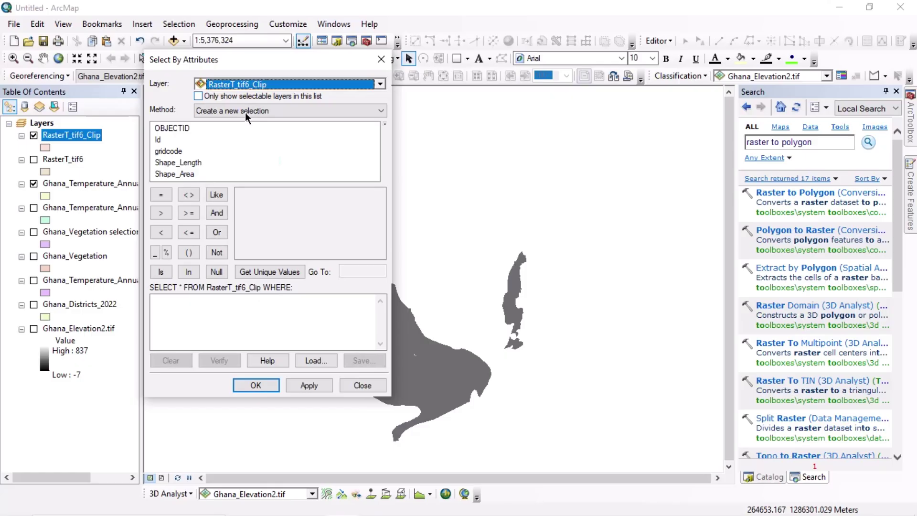
Build, verify and run the query gridcode >= 100 AND gridcode <= 300
{"action": "double_click", "coordinate": [167, 152]}
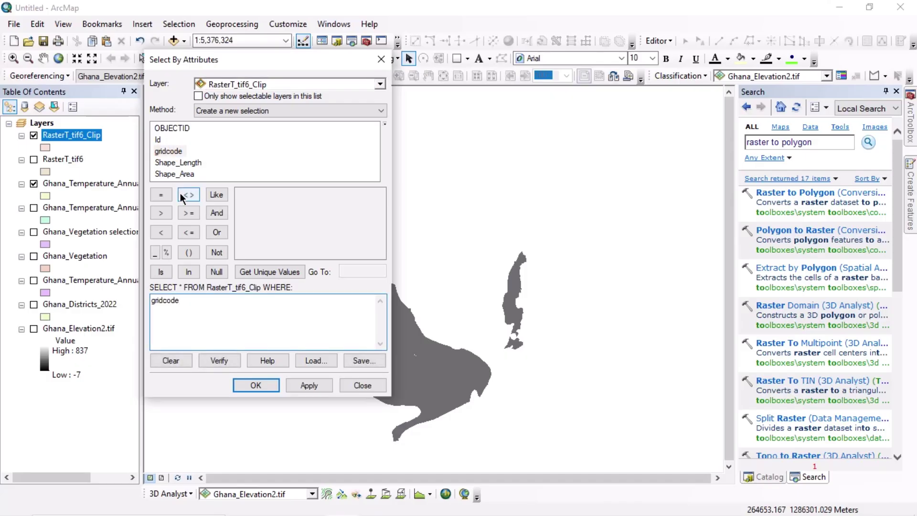
{"action": "left_click", "coordinate": [187, 215]}
{"action": "type", "text": "100"}
{"action": "left_click", "coordinate": [217, 213]}
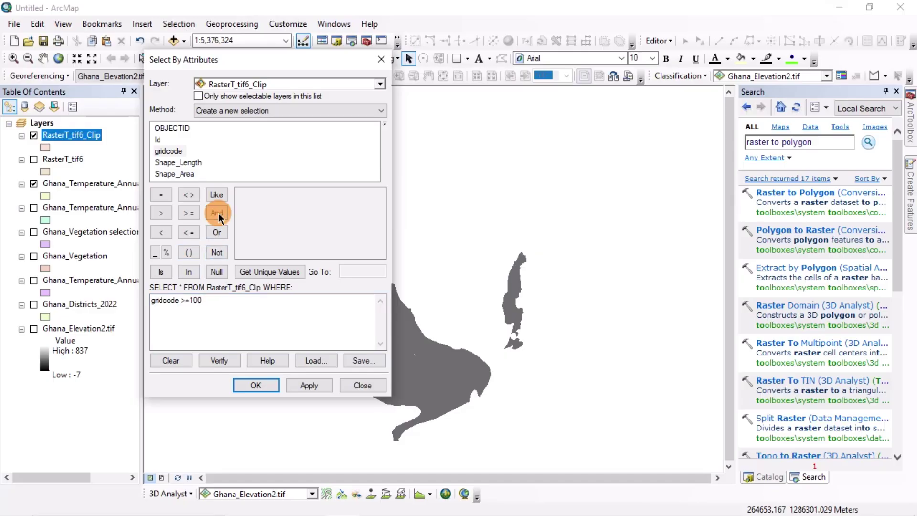
{"action": "double_click", "coordinate": [174, 150]}
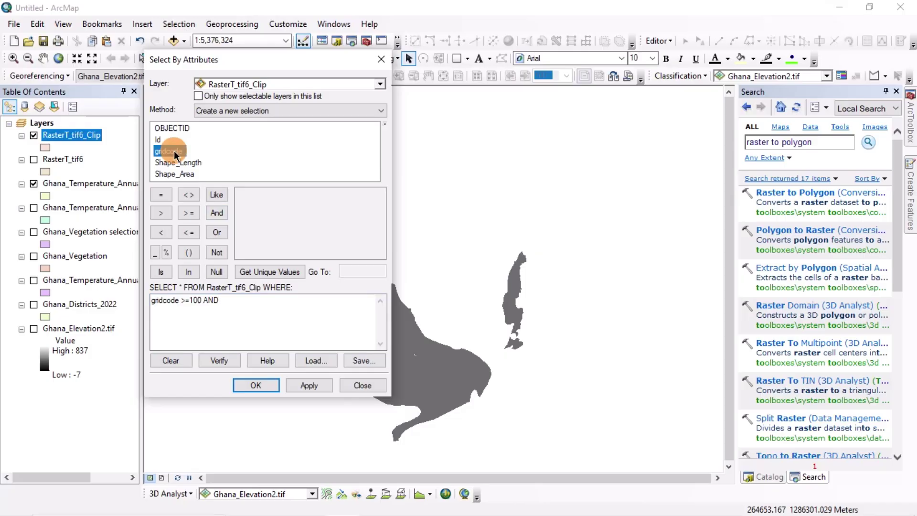
{"action": "left_click", "coordinate": [193, 237]}
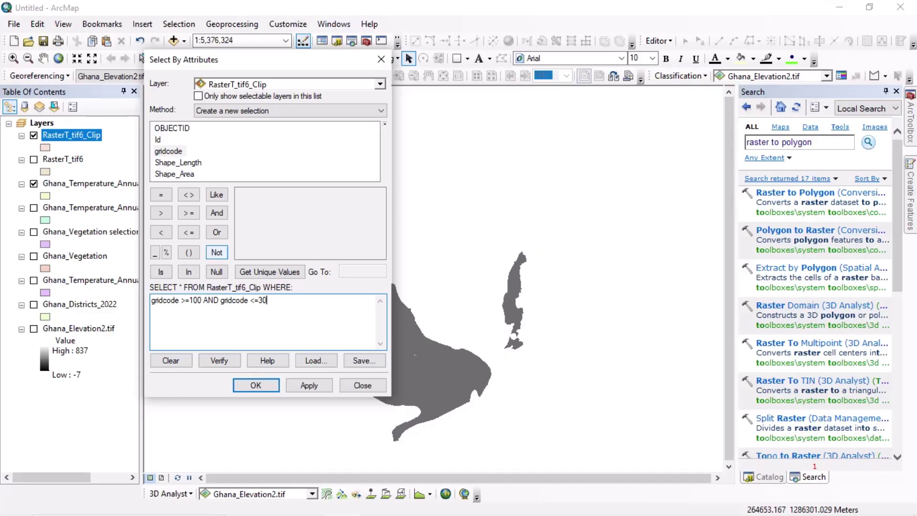
{"action": "left_click", "coordinate": [213, 360]}
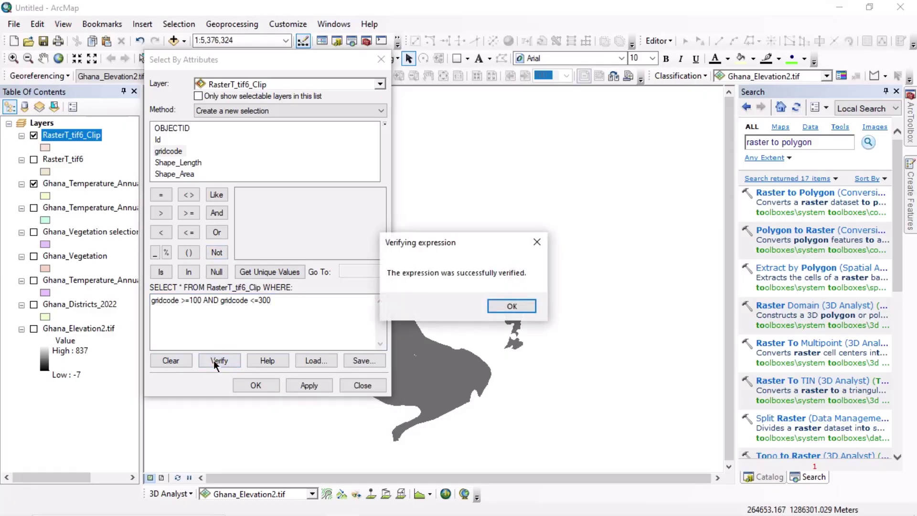
{"action": "left_click", "coordinate": [507, 306]}
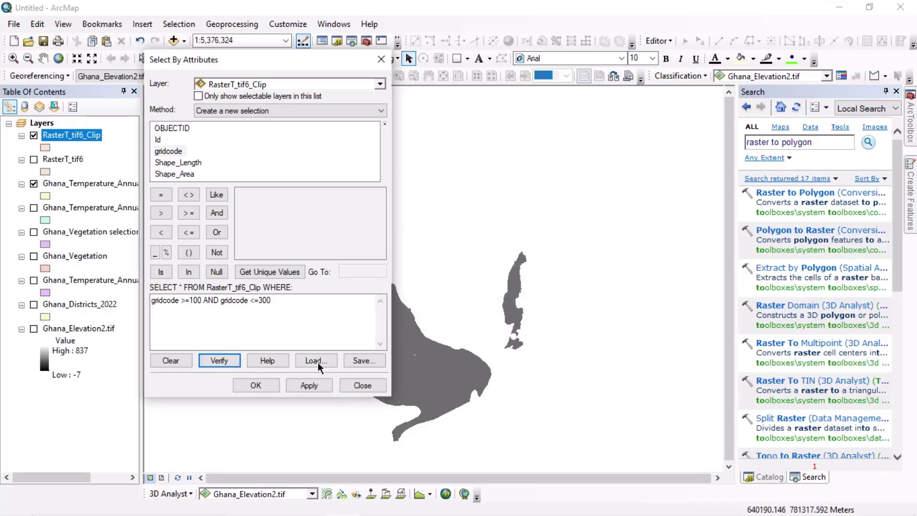
{"action": "left_click", "coordinate": [257, 385]}
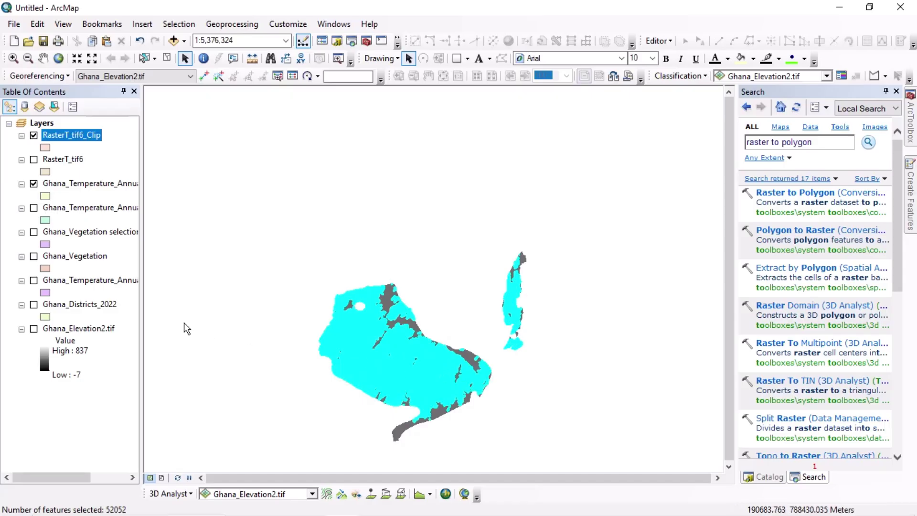
Make a RasterT_tif6_Clip selection layer from the gridcode 100–300 features and hide RasterT_tif6_Clip
{"action": "right_click", "coordinate": [64, 136]}
{"action": "mouse_move", "coordinate": [169, 272]}
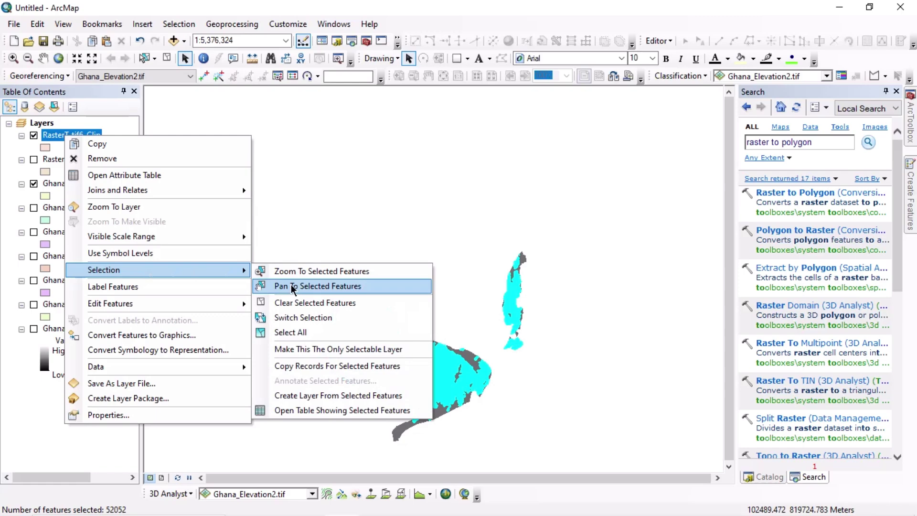
{"action": "left_click", "coordinate": [303, 398]}
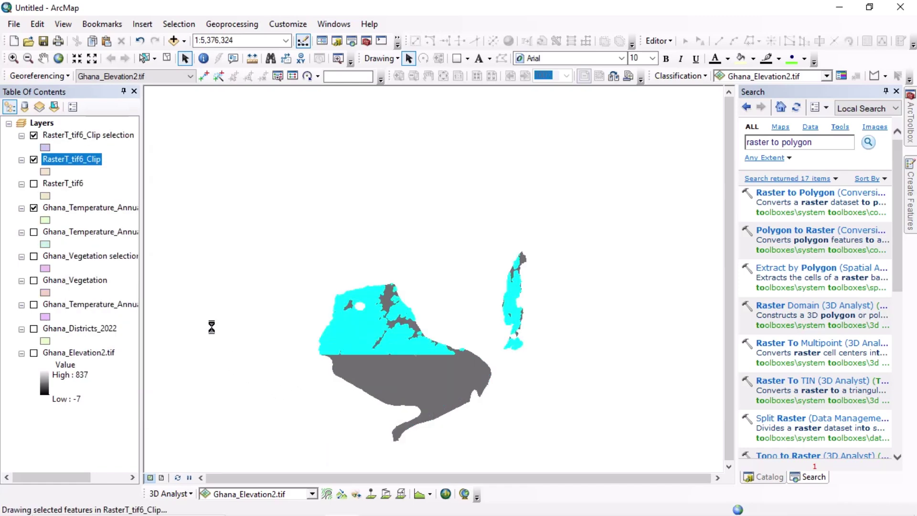
{"action": "left_click", "coordinate": [34, 160]}
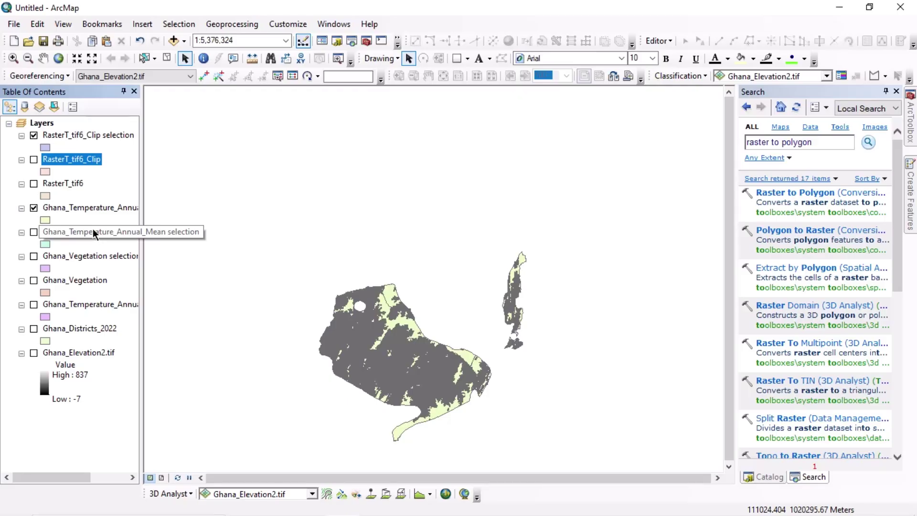
Intersect RasterT_tif6_Clip selection with Ghana_Temperature_Annual_Mea5, then hide both input layers
{"action": "left_click", "coordinate": [217, 27]}
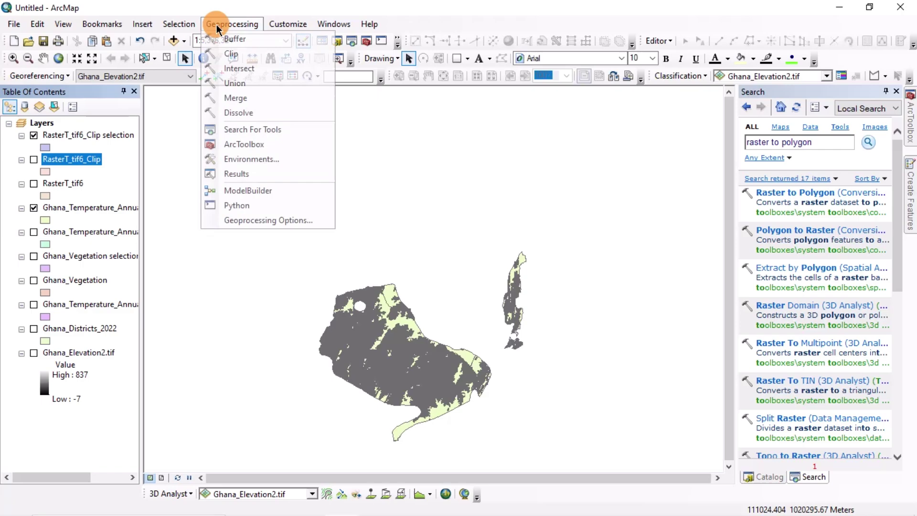
{"action": "left_click", "coordinate": [220, 69]}
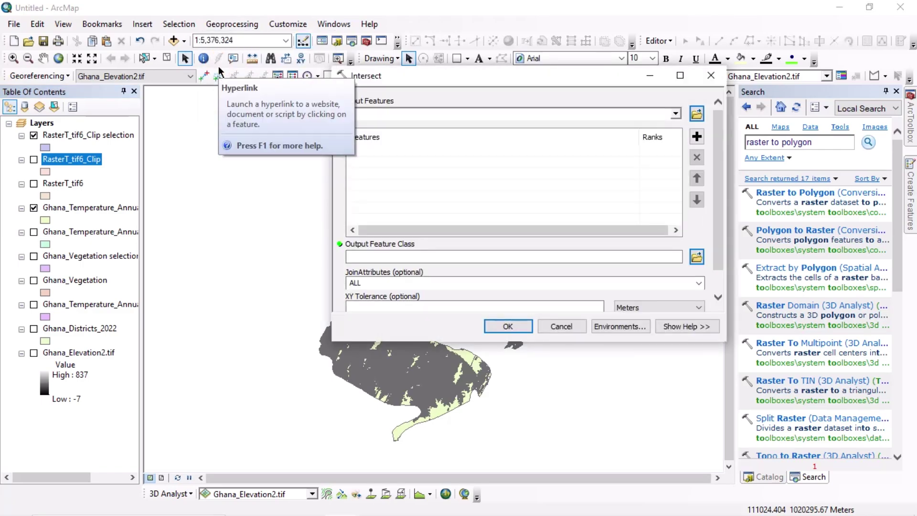
{"action": "left_click_drag", "start_coordinate": [79, 138], "coordinate": [373, 141]}
{"action": "left_click_drag", "start_coordinate": [93, 211], "coordinate": [387, 171]}
{"action": "left_click", "coordinate": [497, 326]}
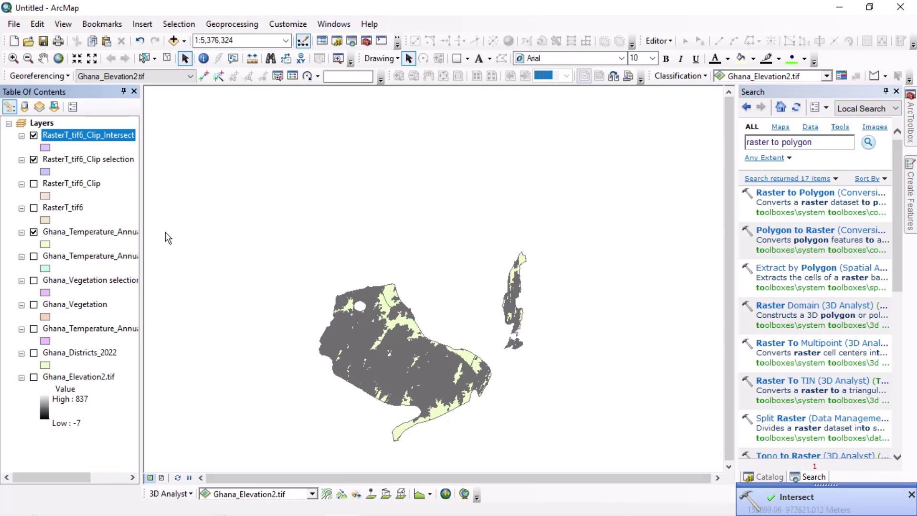
{"action": "left_click", "coordinate": [33, 160]}
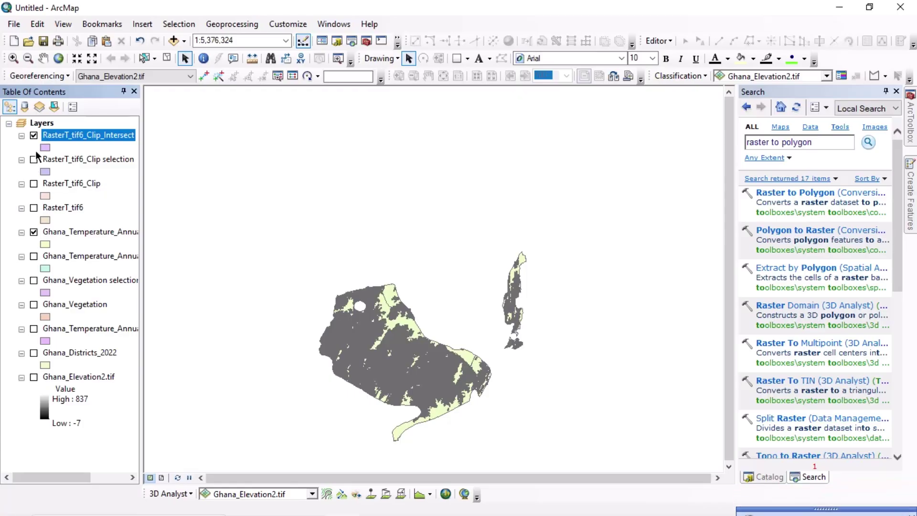
{"action": "left_click", "coordinate": [33, 232]}
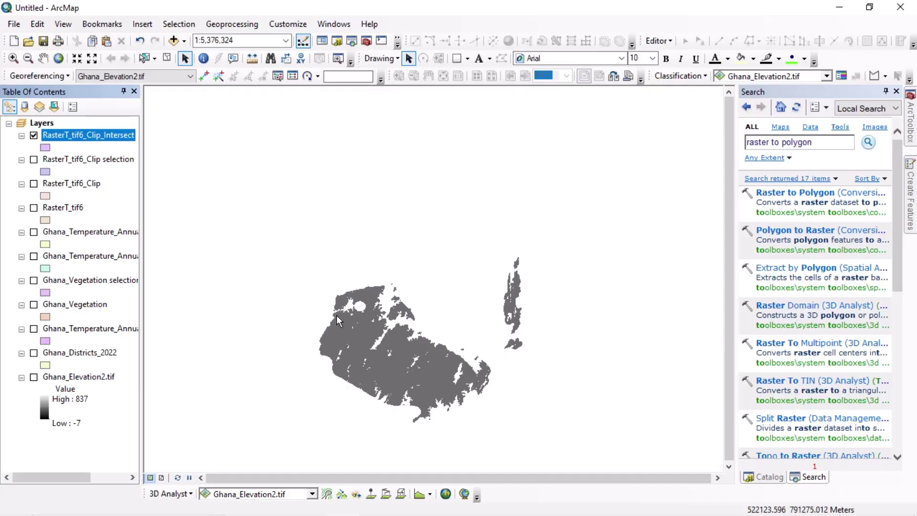
{"action": "left_click", "coordinate": [216, 25]}
{"action": "left_click", "coordinate": [228, 51]}
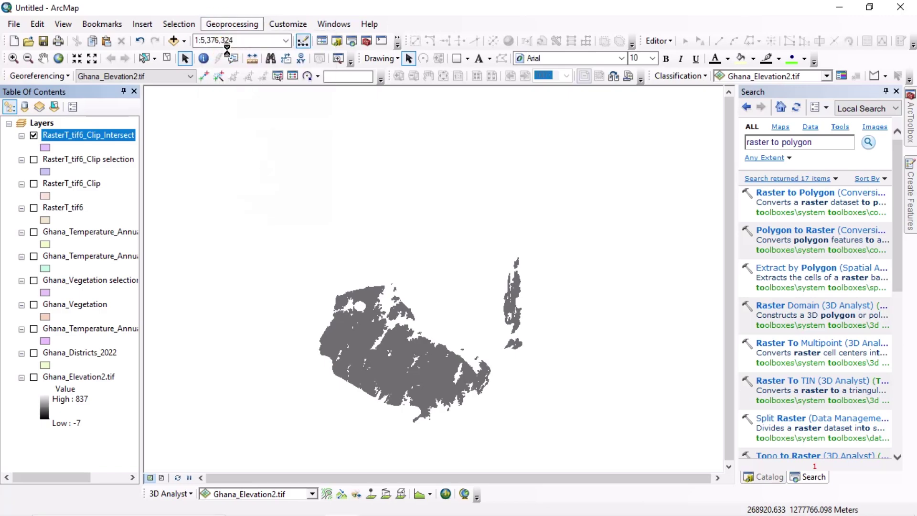
{"action": "left_click", "coordinate": [675, 113]}
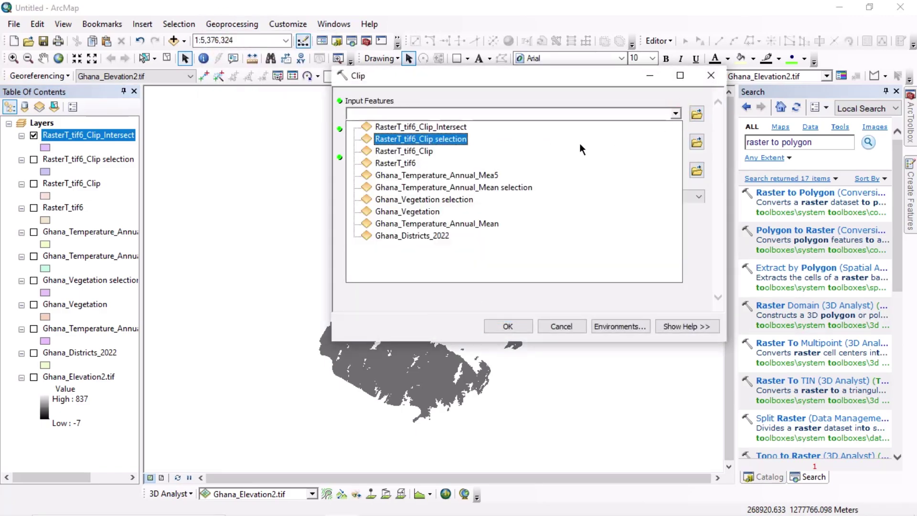
{"action": "left_click", "coordinate": [418, 237]}
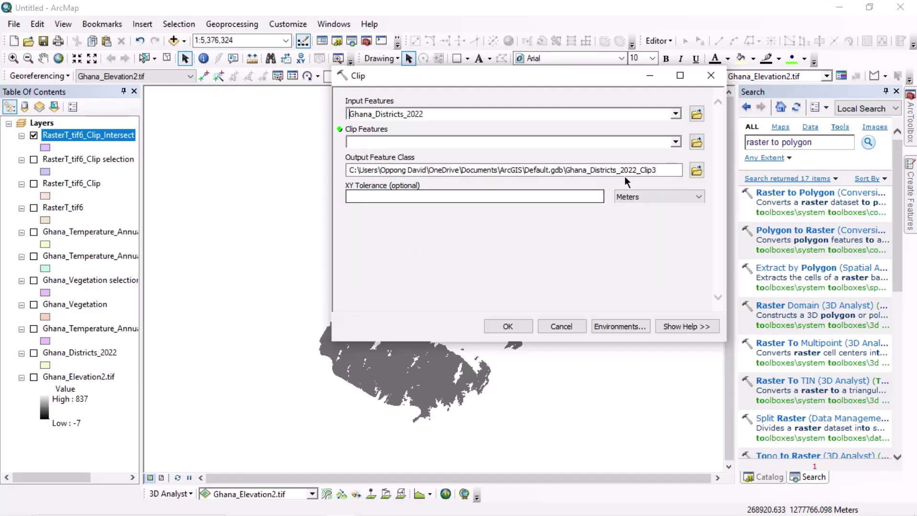
{"action": "left_click_drag", "start_coordinate": [84, 136], "coordinate": [369, 142]}
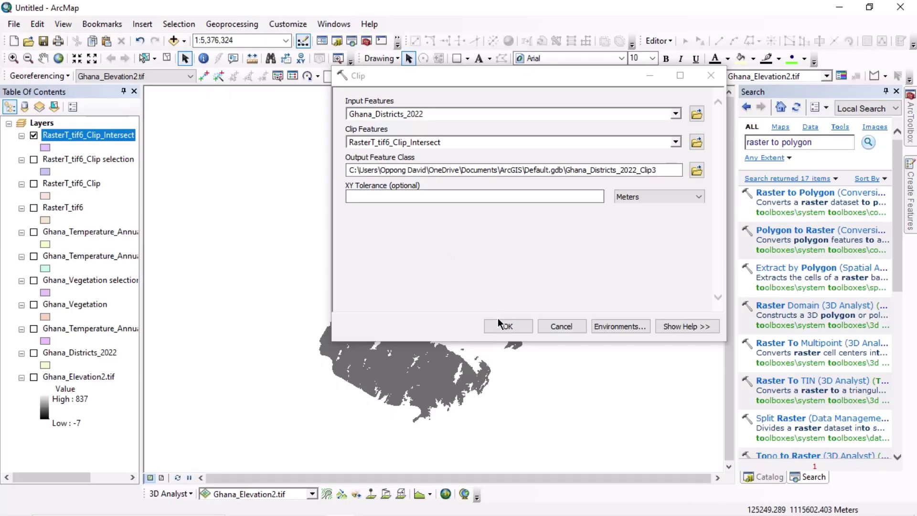
{"action": "left_click", "coordinate": [500, 326]}
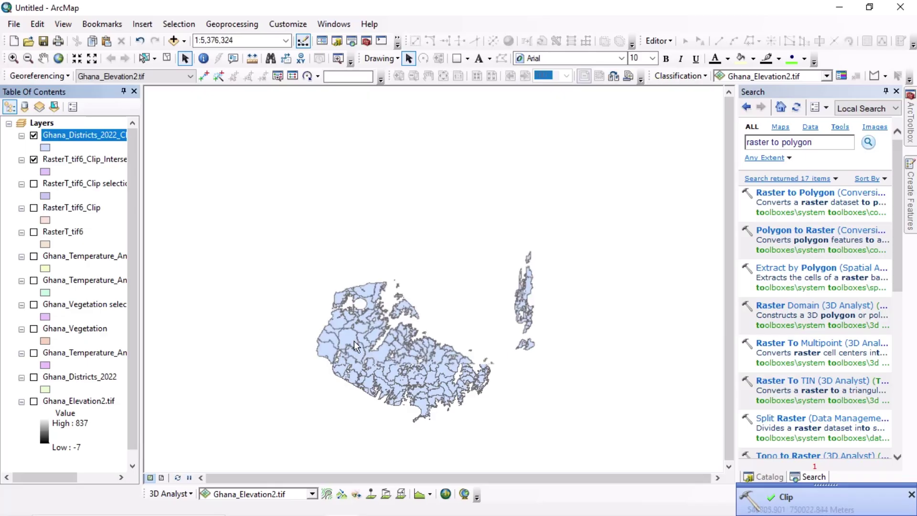
{"action": "scroll", "coordinate": [354, 340], "scroll_direction": "up", "scroll_amount": 3}
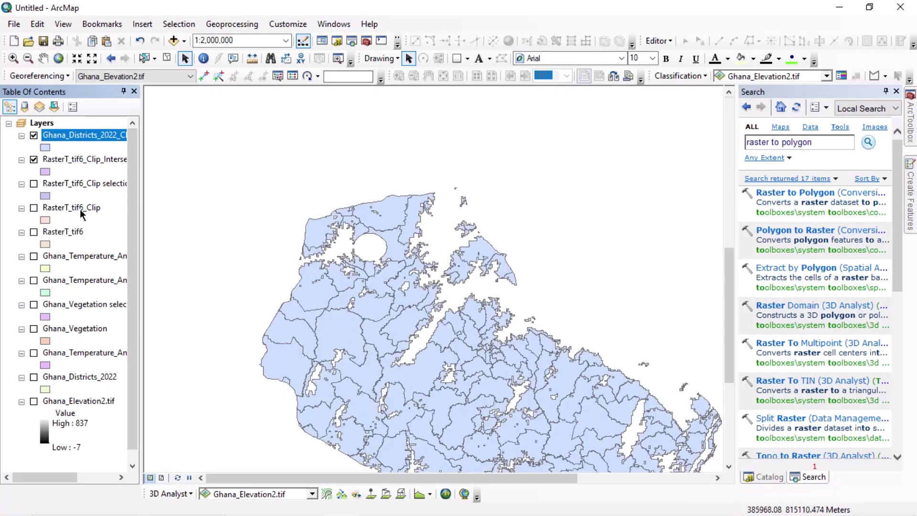
{"action": "left_click", "coordinate": [34, 160]}
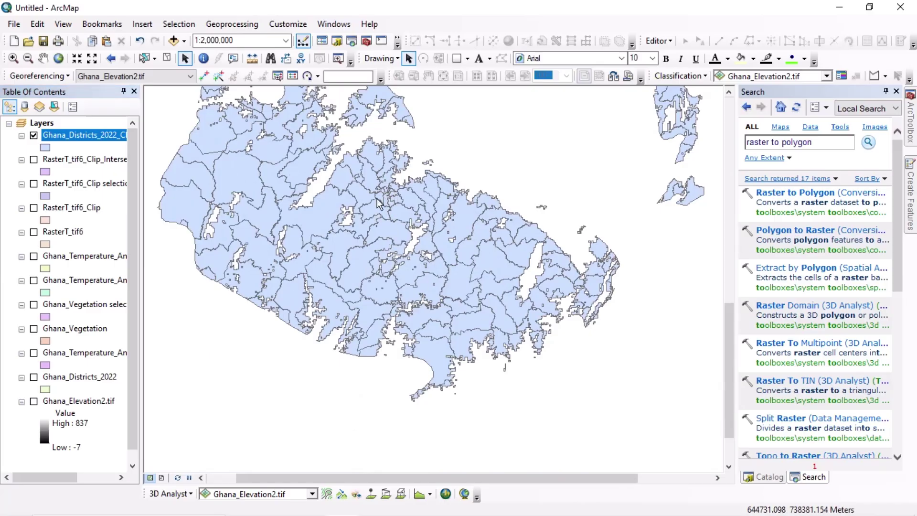
{"action": "scroll", "coordinate": [377, 199], "scroll_direction": "up", "scroll_amount": 1}
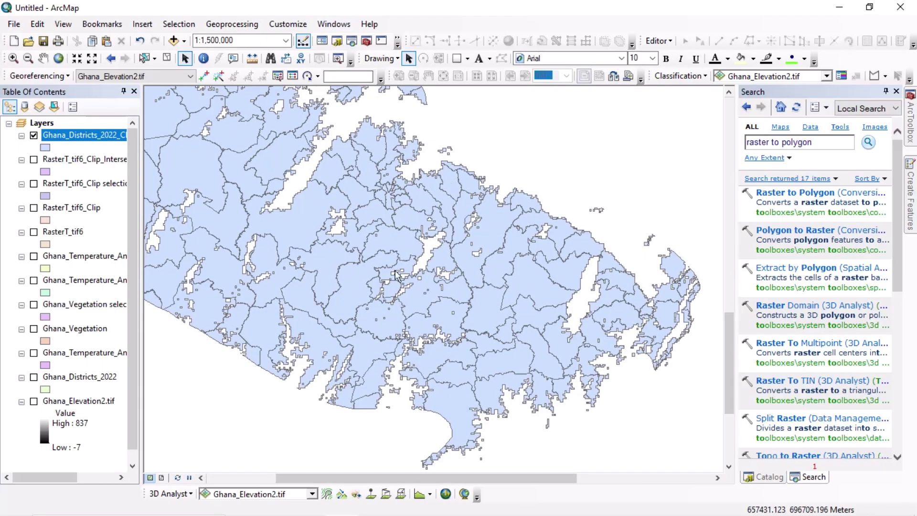
{"action": "left_click_drag", "start_coordinate": [276, 266], "coordinate": [344, 319]}
{"action": "left_click_drag", "start_coordinate": [355, 229], "coordinate": [408, 262]}
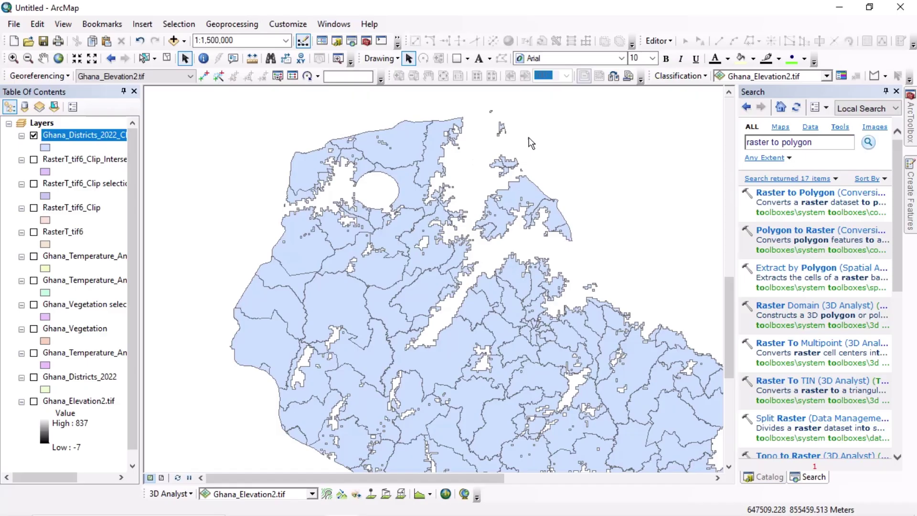
{"action": "left_click_drag", "start_coordinate": [481, 171], "coordinate": [432, 186]}
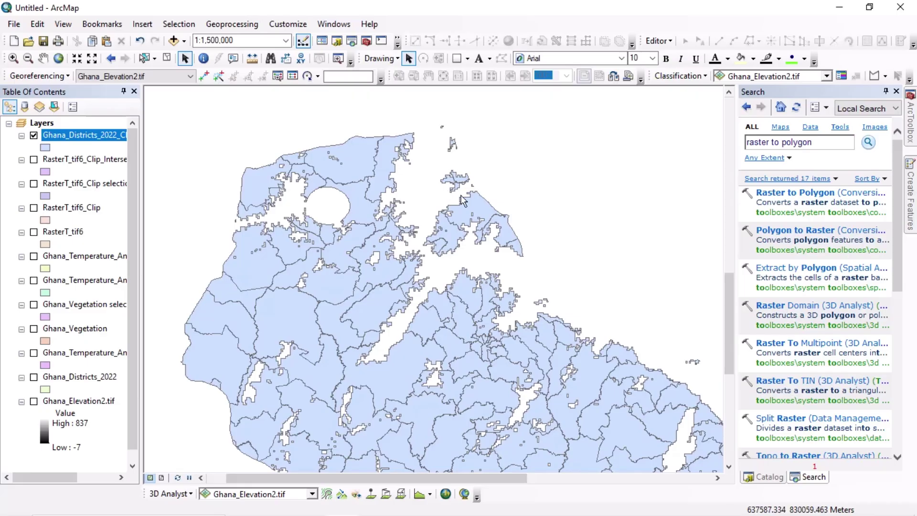
{"action": "right_click", "coordinate": [92, 137]}
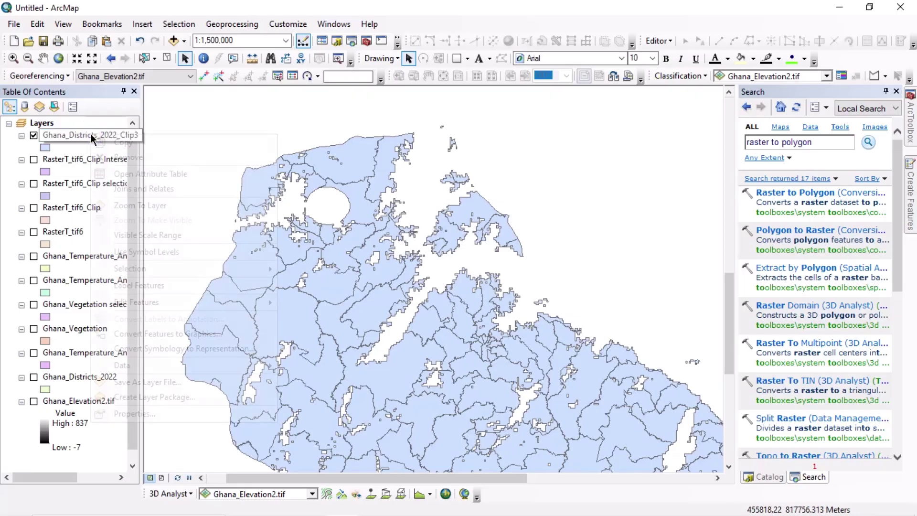
{"action": "left_click", "coordinate": [118, 203]}
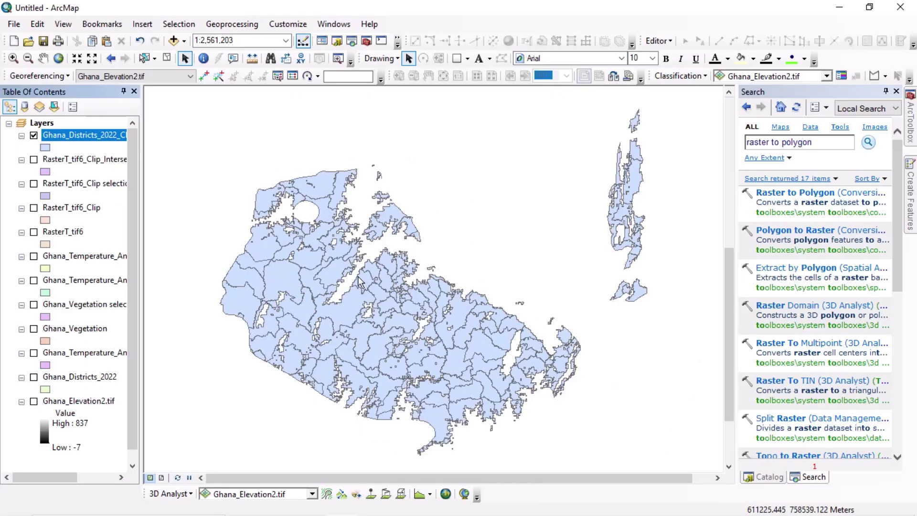
{"action": "right_click", "coordinate": [384, 290]}
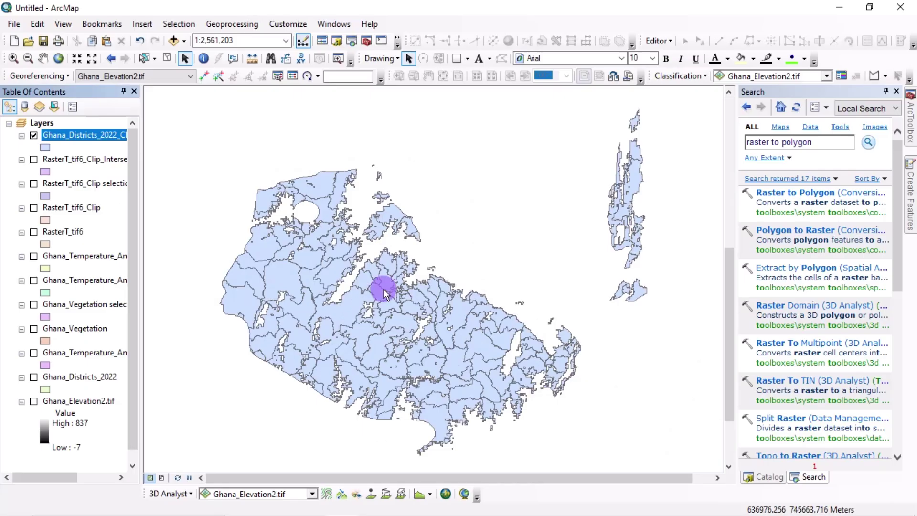
{"action": "left_click", "coordinate": [262, 244]}
{"action": "left_click_drag", "start_coordinate": [262, 244], "coordinate": [340, 242]}
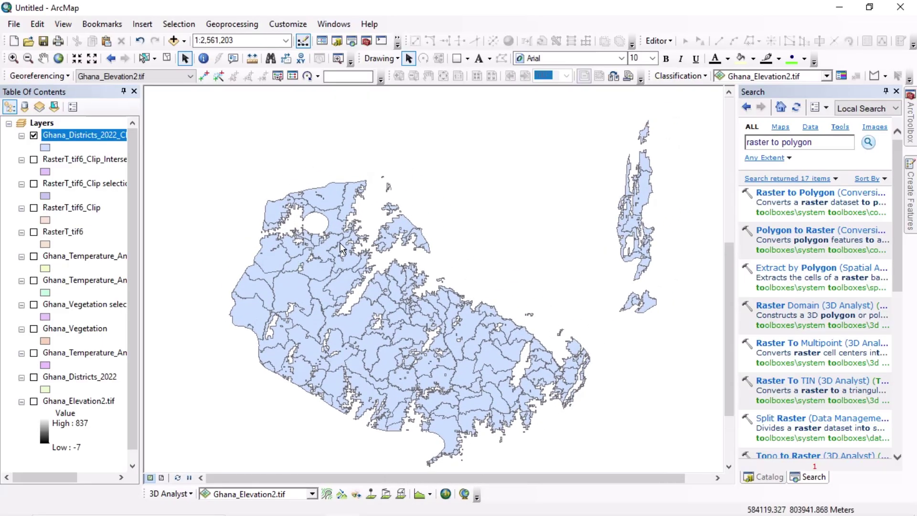
{"action": "right_click", "coordinate": [76, 136]}
Add a Double field named Area to the Ghana_Districts_2022_Clip3 attribute table
{"action": "left_click", "coordinate": [100, 176]}
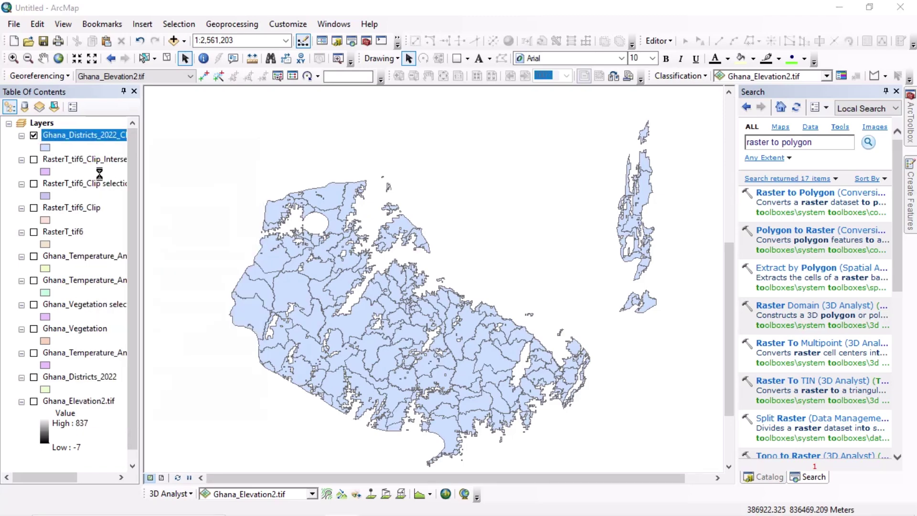
{"action": "left_click", "coordinate": [22, 29]}
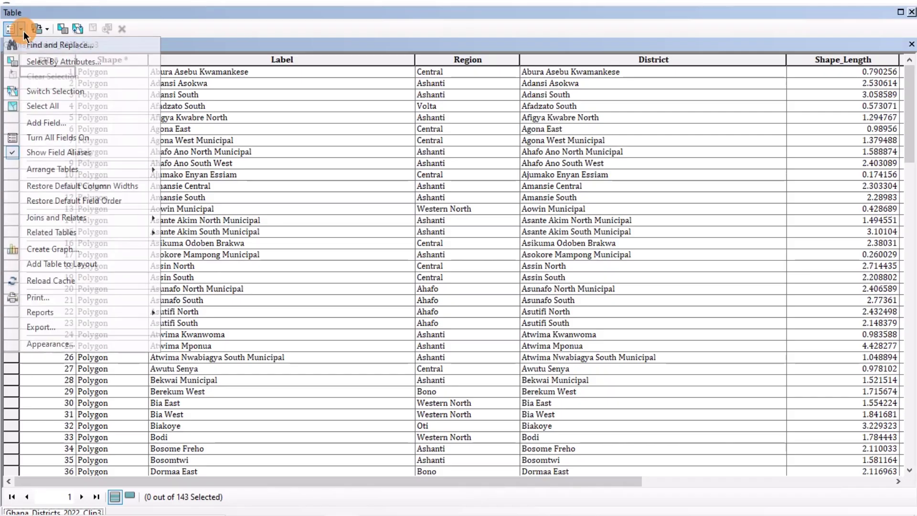
{"action": "left_click", "coordinate": [48, 121]}
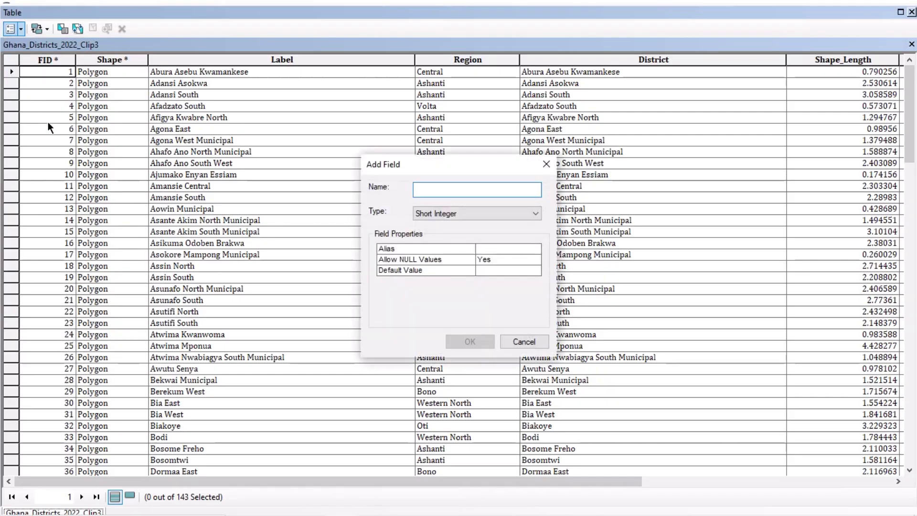
{"action": "type", "text": "Area"}
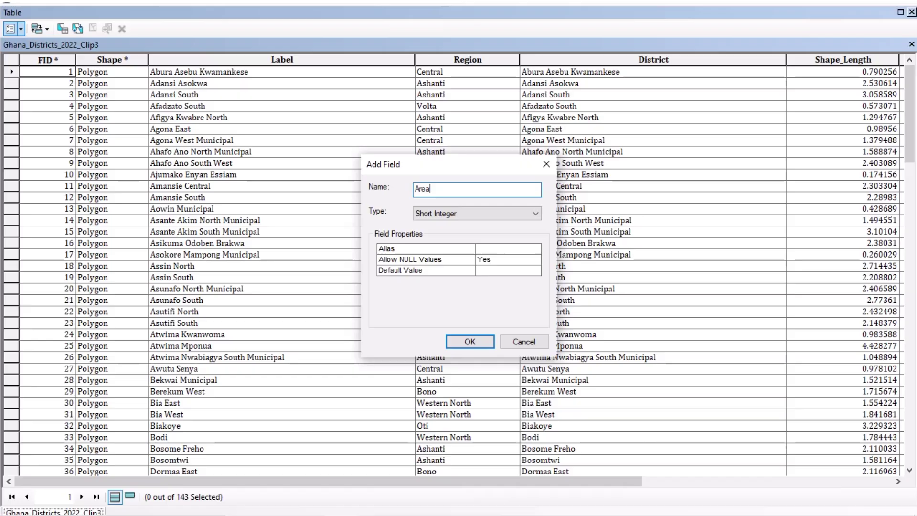
{"action": "left_click", "coordinate": [497, 214]}
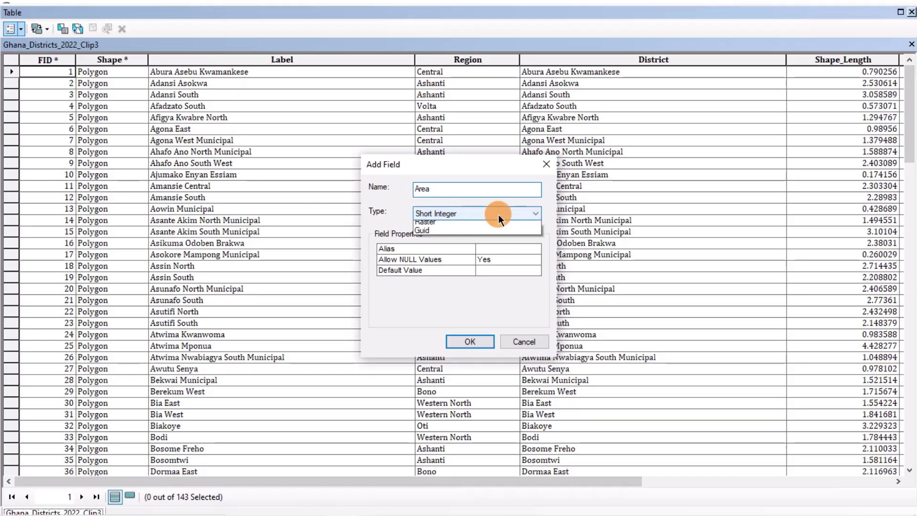
{"action": "left_click", "coordinate": [467, 249]}
{"action": "left_click", "coordinate": [483, 340]}
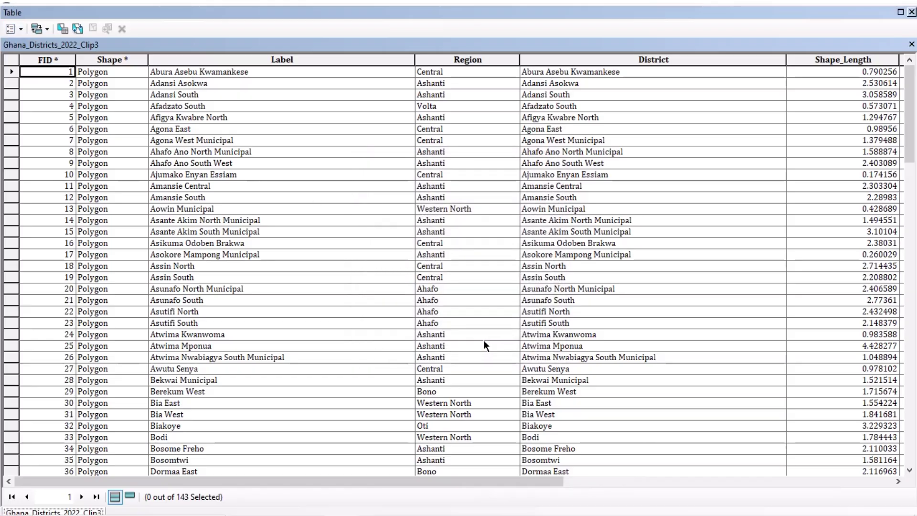
Calculate geometry to fill the Area field with each district's area in square kilometres
{"action": "left_click_drag", "start_coordinate": [547, 477], "coordinate": [869, 434]}
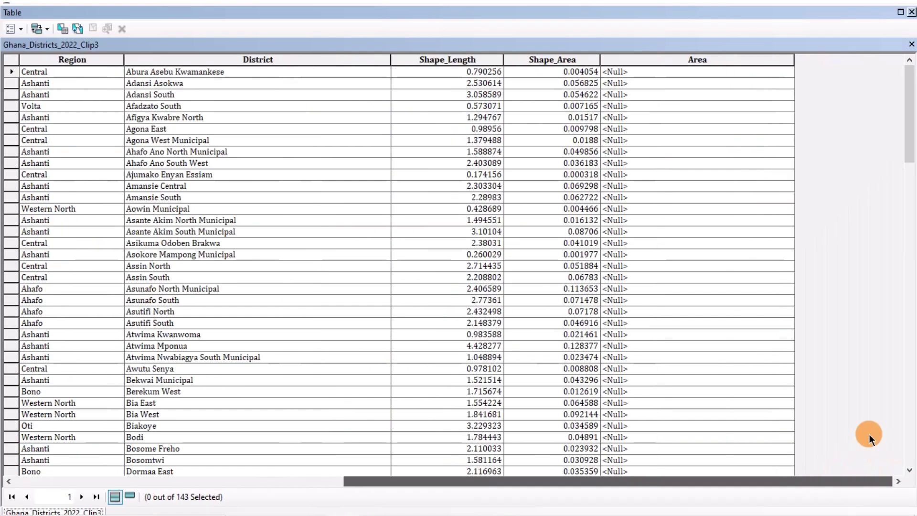
{"action": "left_click", "coordinate": [643, 61]}
{"action": "right_click", "coordinate": [643, 61]}
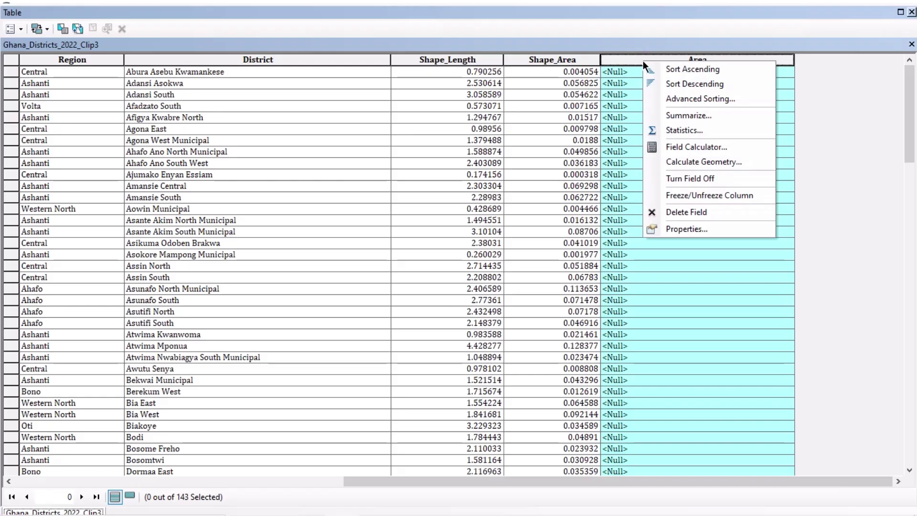
{"action": "left_click", "coordinate": [689, 161]}
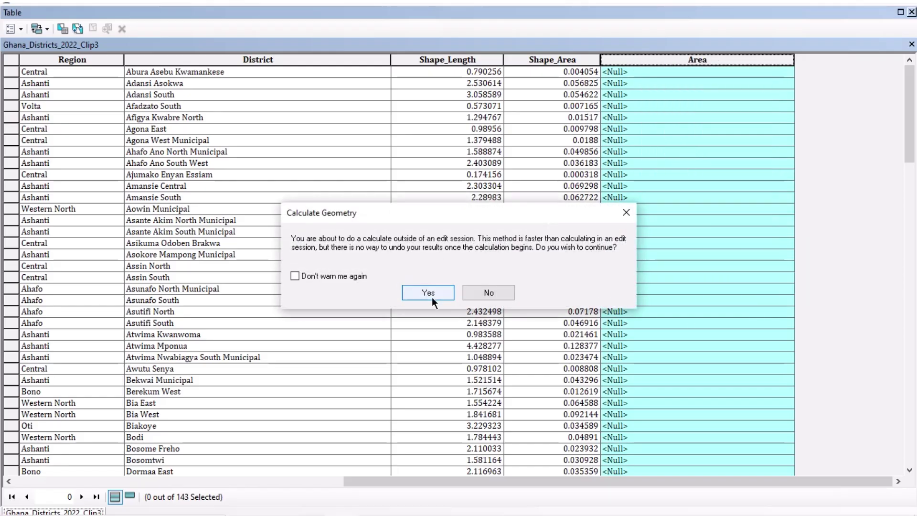
{"action": "left_click", "coordinate": [431, 297]}
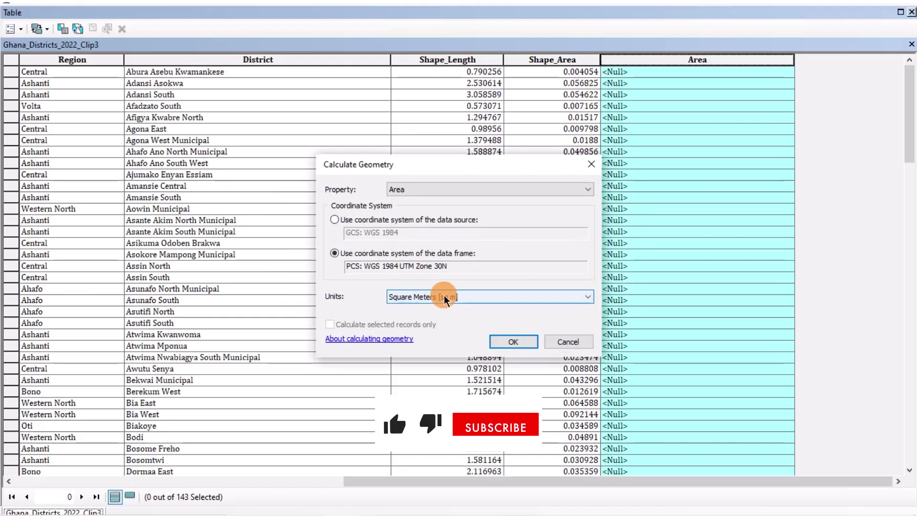
{"action": "left_click", "coordinate": [444, 297]}
{"action": "left_click", "coordinate": [456, 351]}
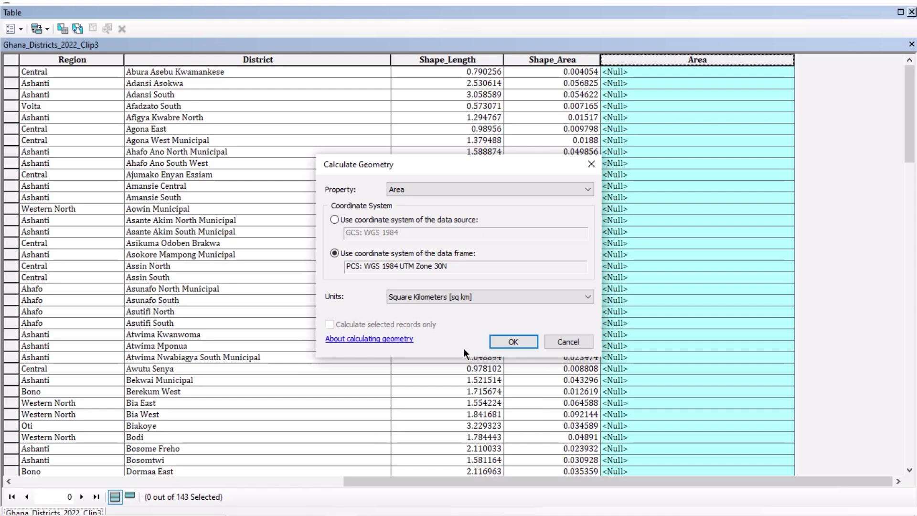
{"action": "left_click", "coordinate": [507, 342]}
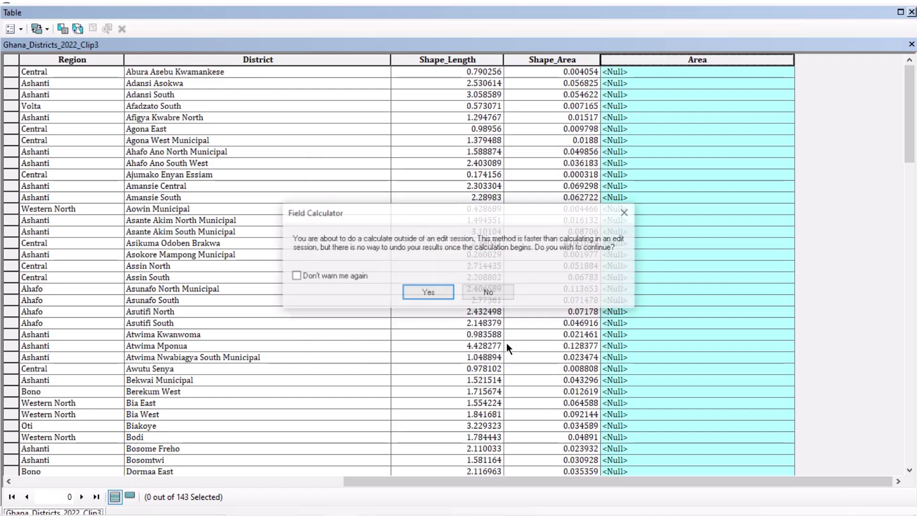
{"action": "left_click", "coordinate": [434, 292]}
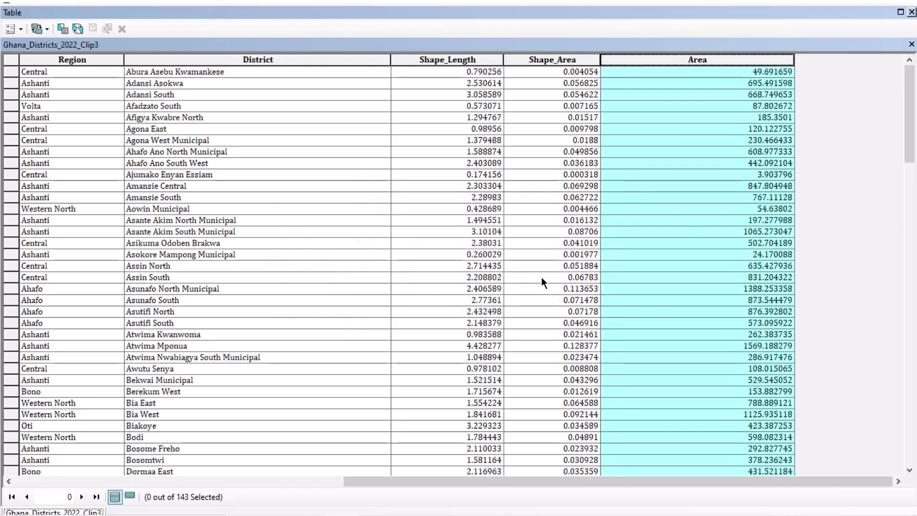
Review the Area field's statistics (143 districts, about 47,320 sq km), then close the table
{"action": "right_click", "coordinate": [691, 56]}
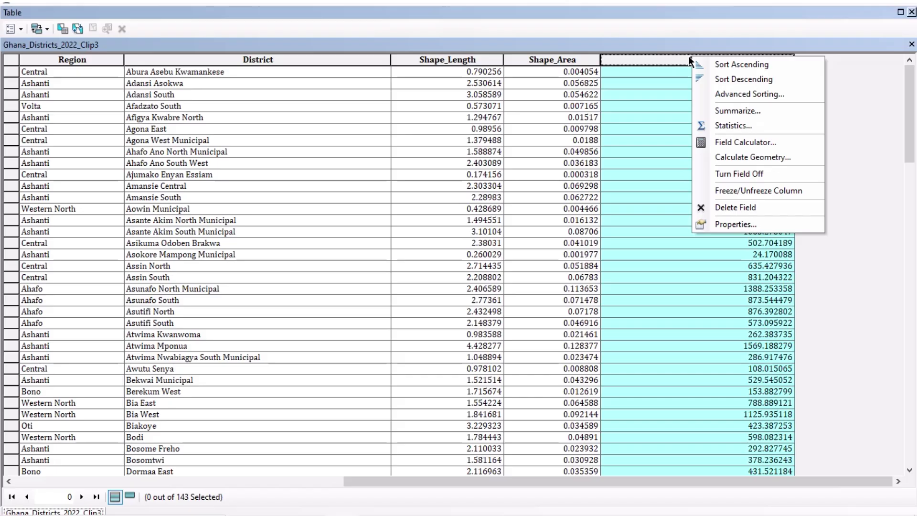
{"action": "left_click", "coordinate": [735, 127]}
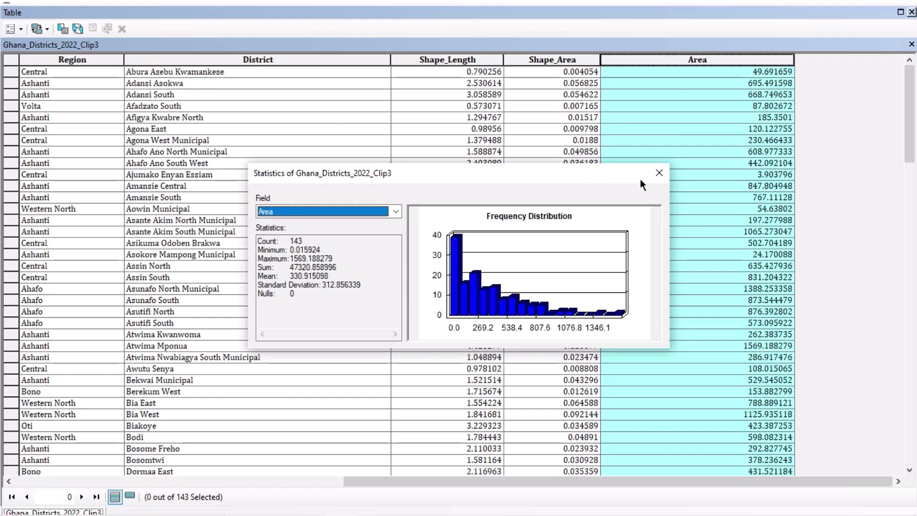
{"action": "left_click", "coordinate": [658, 172]}
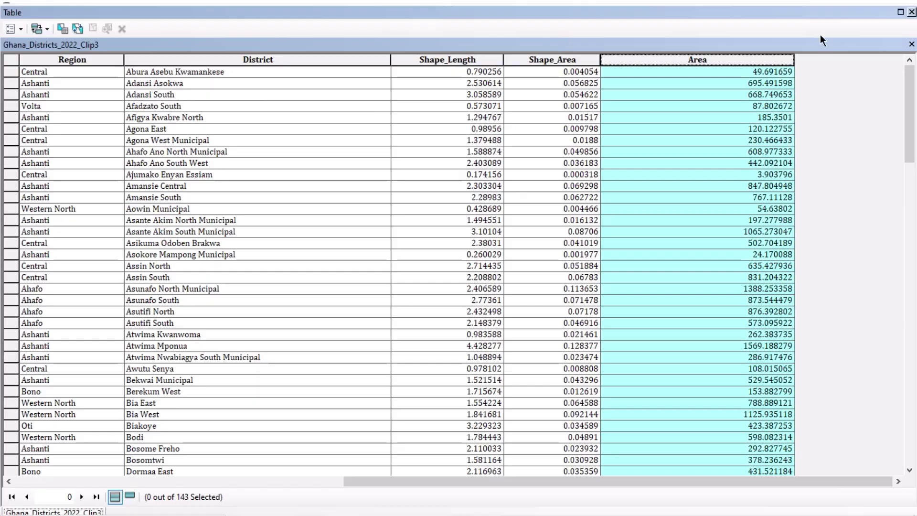
{"action": "left_click", "coordinate": [912, 12]}
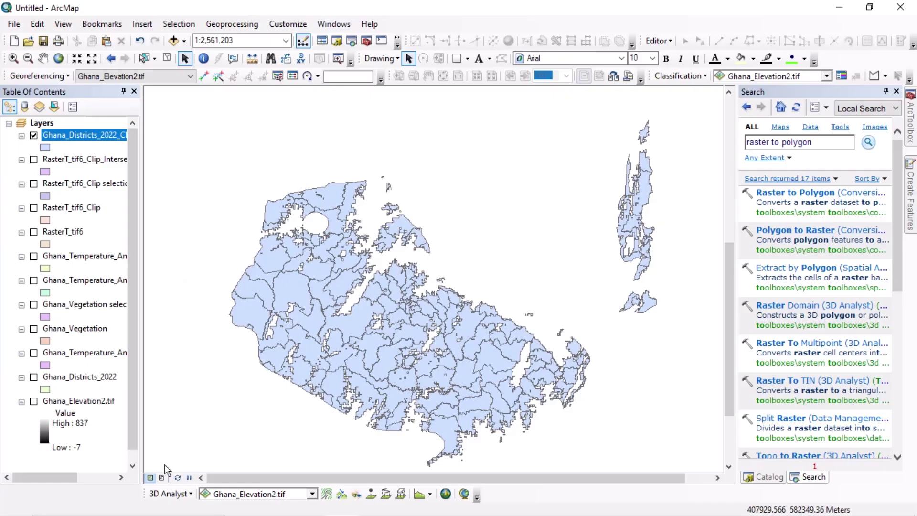
In layout view, turn on Ghana_Districts_2022 and zoom to its full extent
{"action": "left_click", "coordinate": [163, 477]}
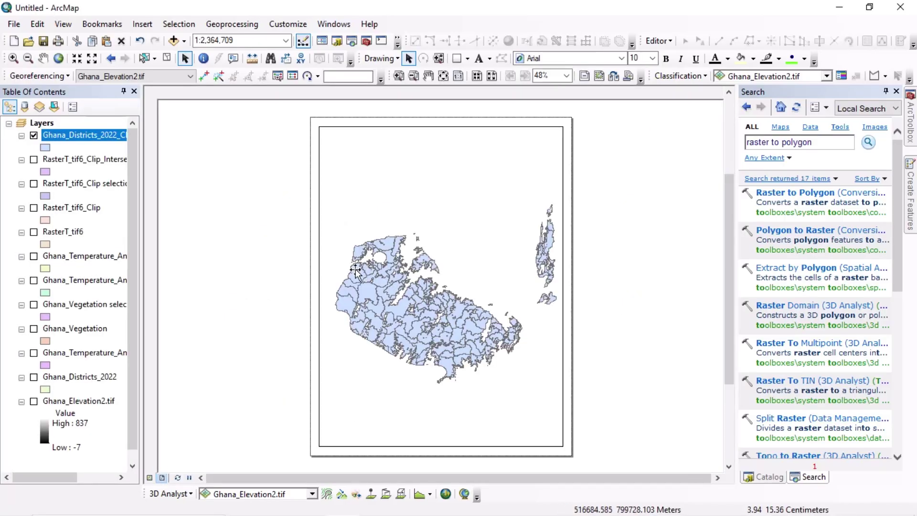
{"action": "left_click", "coordinate": [33, 376]}
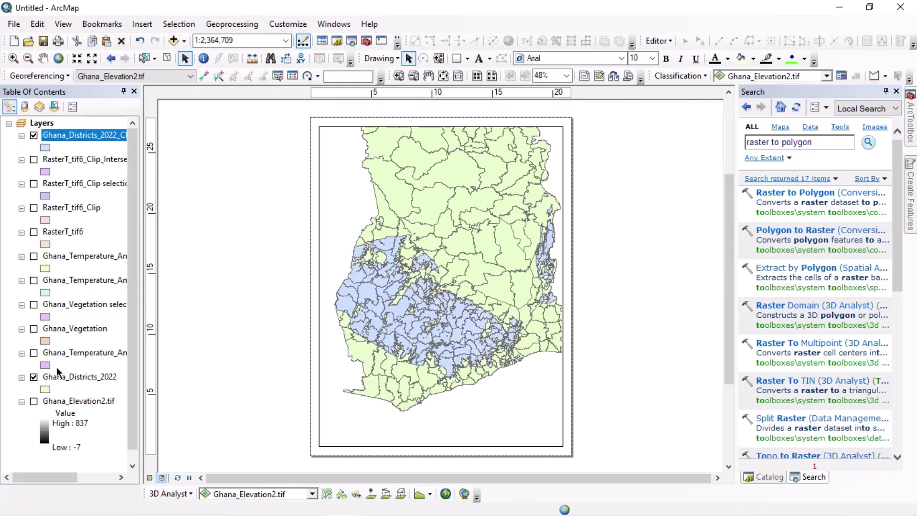
{"action": "right_click", "coordinate": [52, 377]}
{"action": "left_click", "coordinate": [128, 160]}
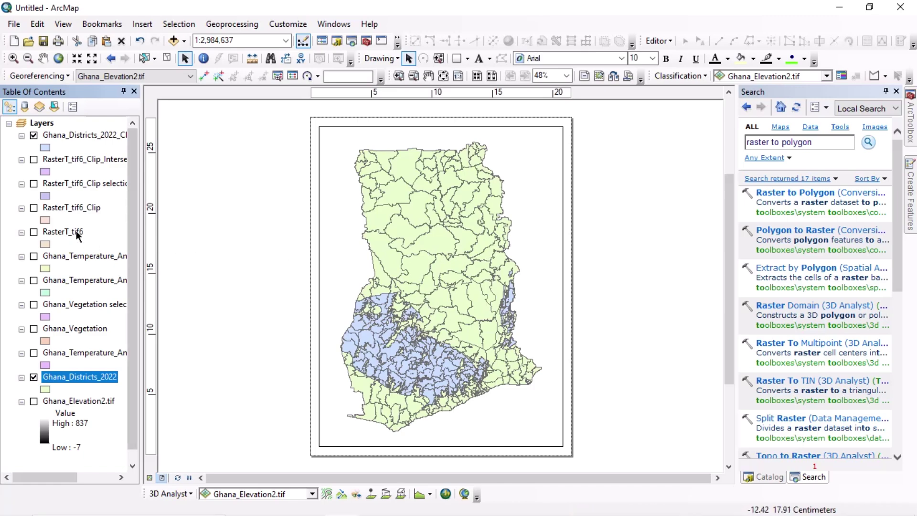
Fill the clipped districts with the yellow Sun symbol and an outline width of 1
{"action": "left_click", "coordinate": [45, 146]}
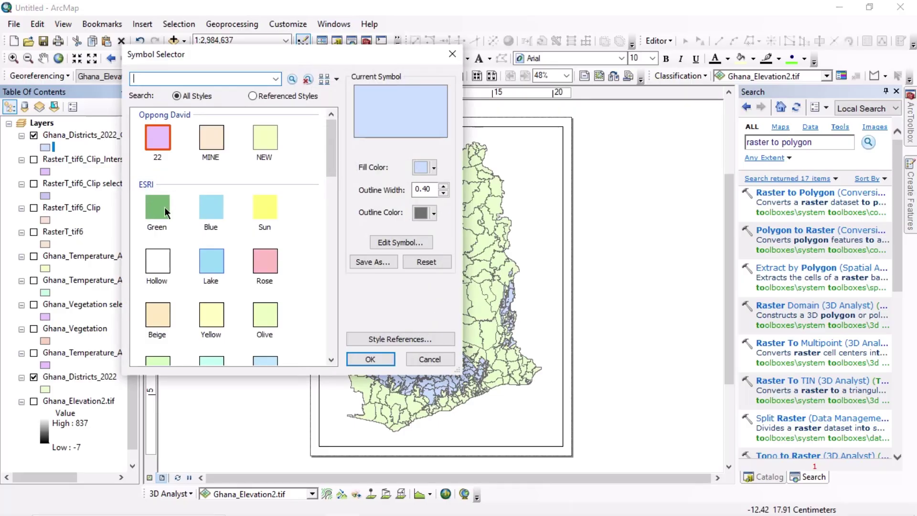
{"action": "left_click", "coordinate": [265, 206]}
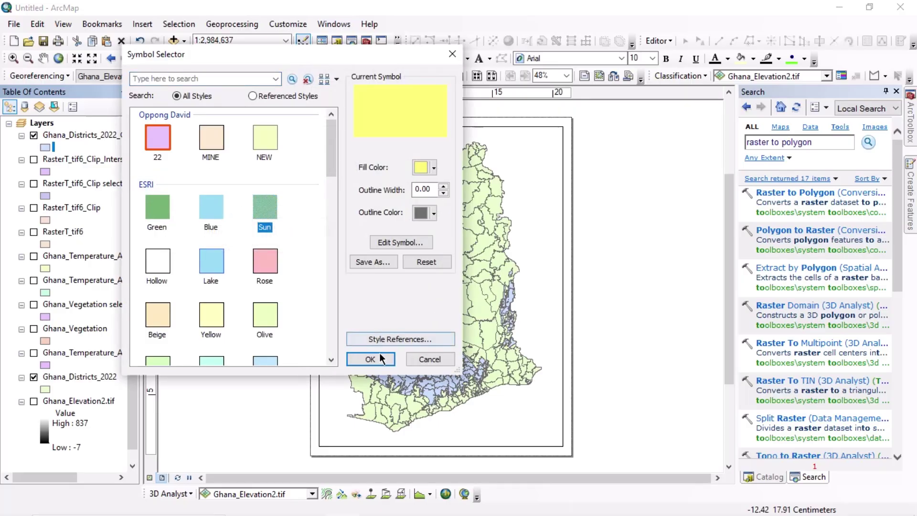
{"action": "left_click", "coordinate": [444, 187]}
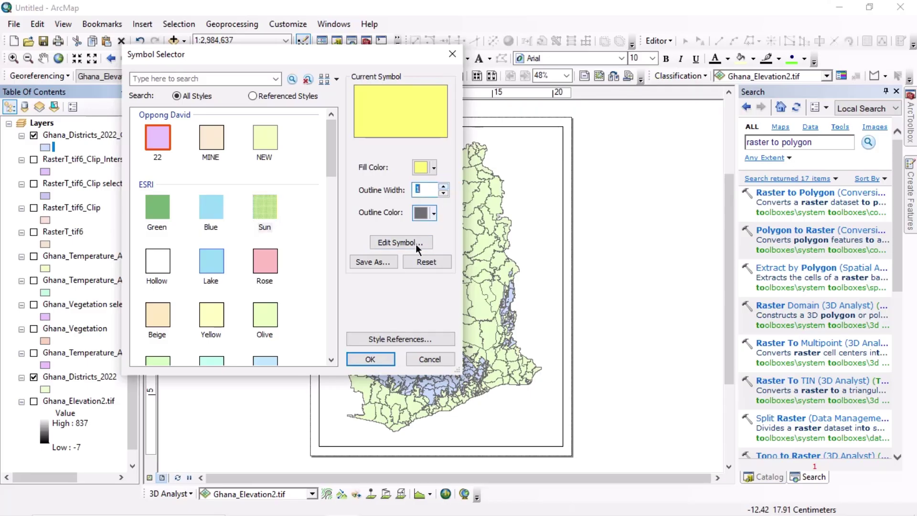
{"action": "left_click", "coordinate": [389, 357]}
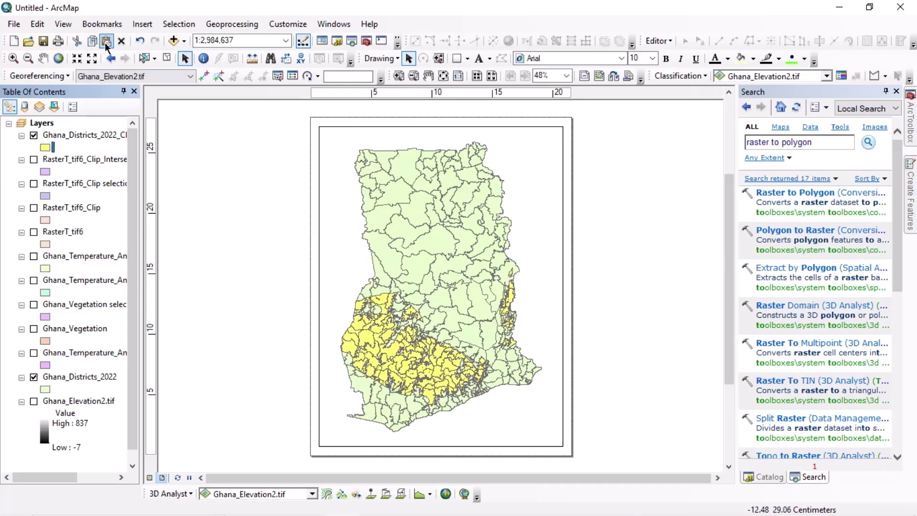
Insert a north arrow and place it at the map's top-left corner
{"action": "left_click", "coordinate": [141, 24]}
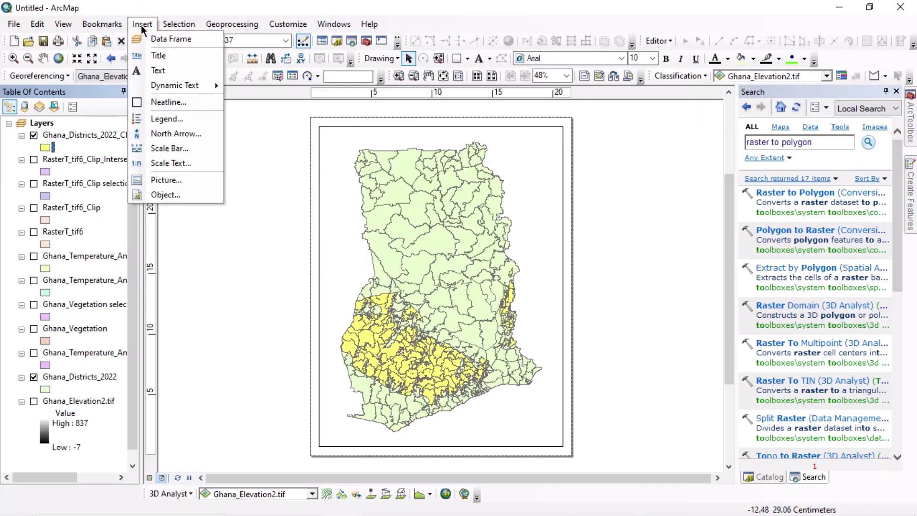
{"action": "left_click", "coordinate": [166, 131]}
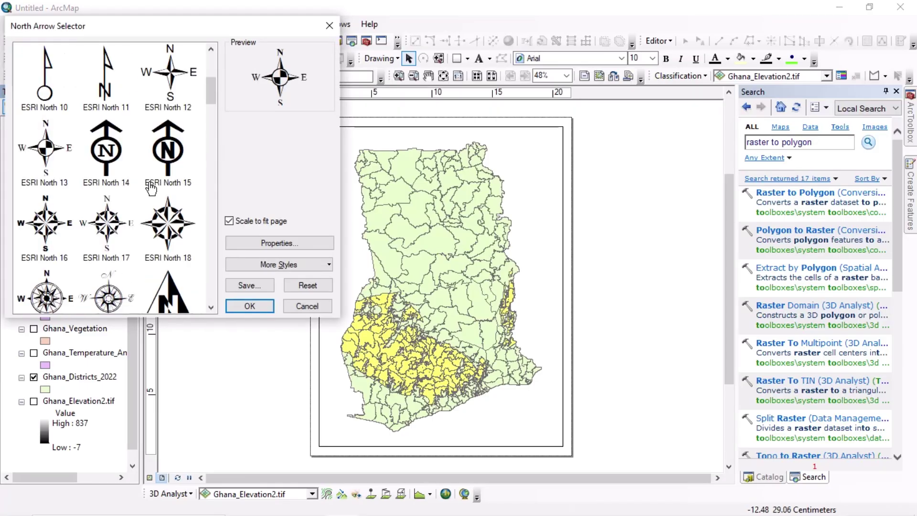
{"action": "double_click", "coordinate": [165, 210]}
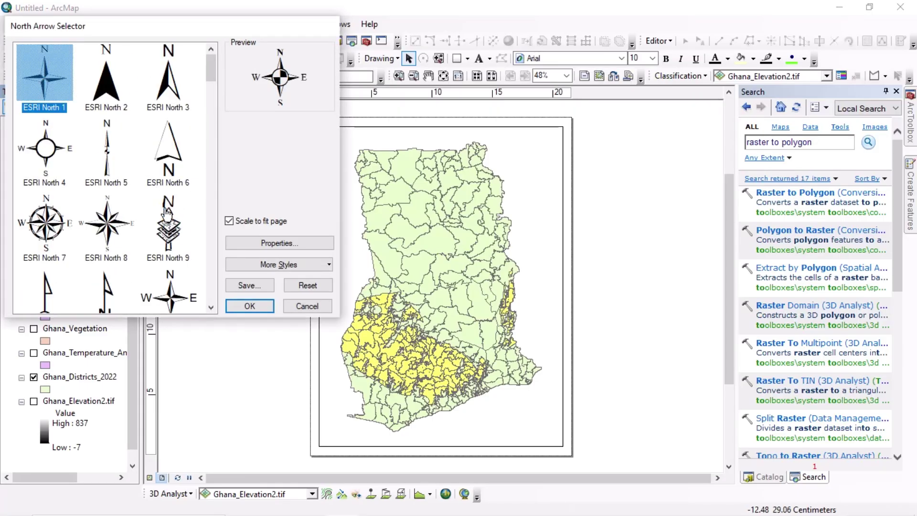
{"action": "left_click_drag", "start_coordinate": [372, 319], "coordinate": [344, 178]}
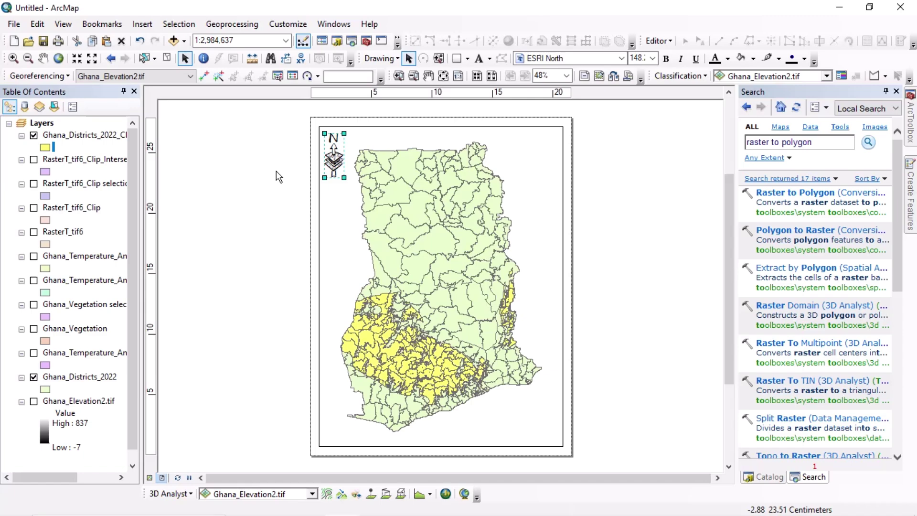
{"action": "left_click", "coordinate": [349, 185]}
Insert the first-style scale bar at the bottom-left, widened to span 240 km
{"action": "left_click", "coordinate": [142, 24]}
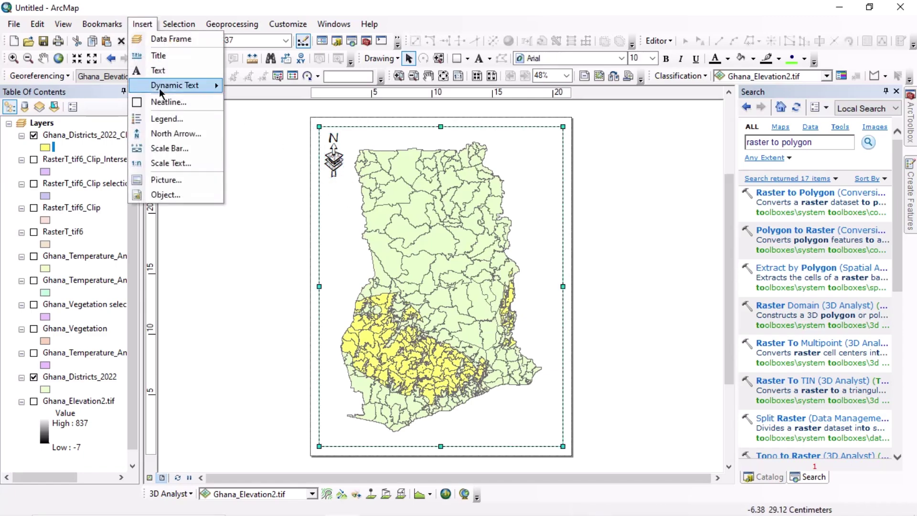
{"action": "left_click", "coordinate": [174, 148]}
{"action": "left_click", "coordinate": [104, 71]}
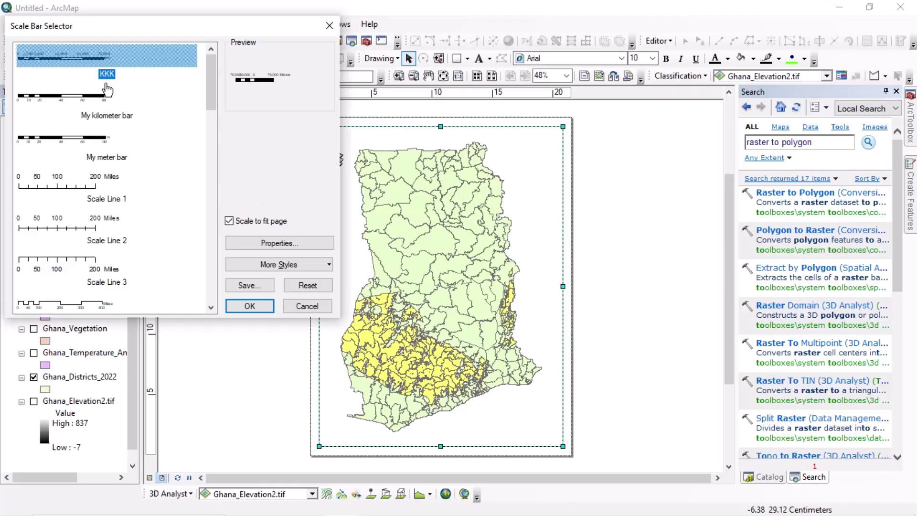
{"action": "double_click", "coordinate": [104, 70]}
{"action": "left_click_drag", "start_coordinate": [402, 282], "coordinate": [335, 435]}
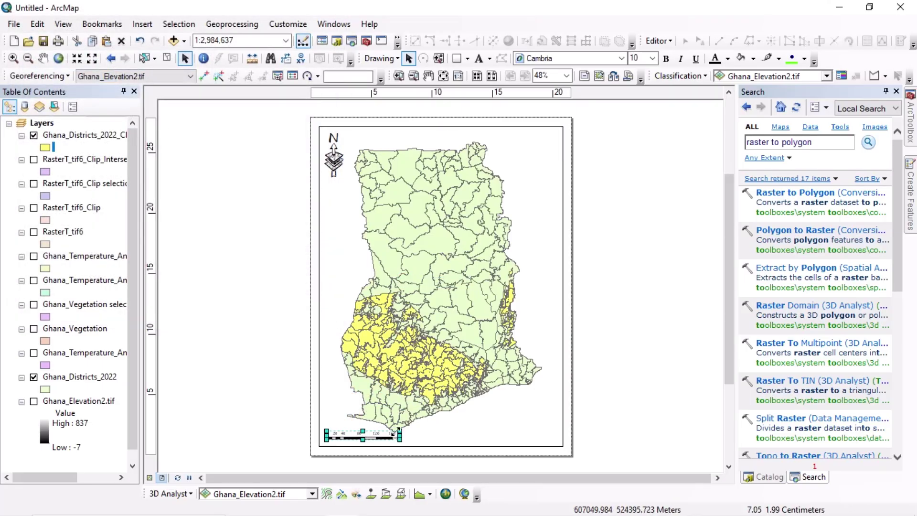
{"action": "left_click_drag", "start_coordinate": [399, 433], "coordinate": [437, 424]}
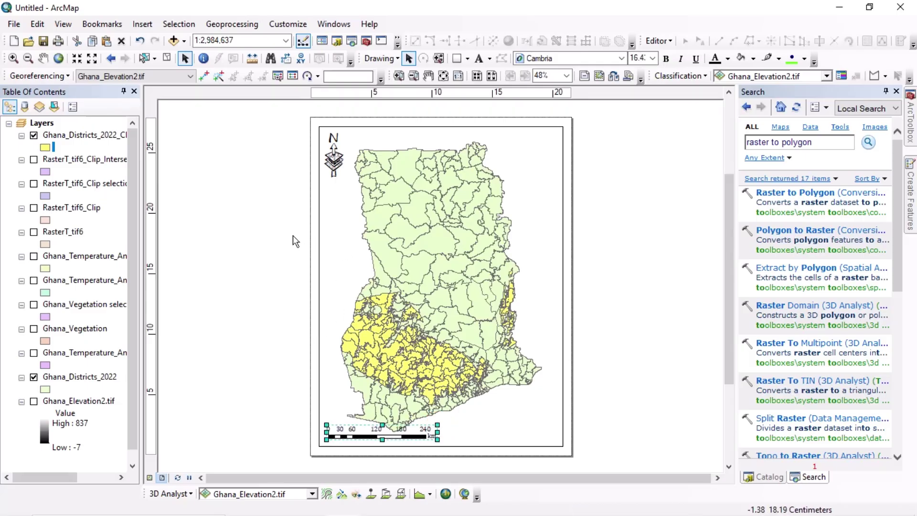
{"action": "left_click", "coordinate": [364, 247]}
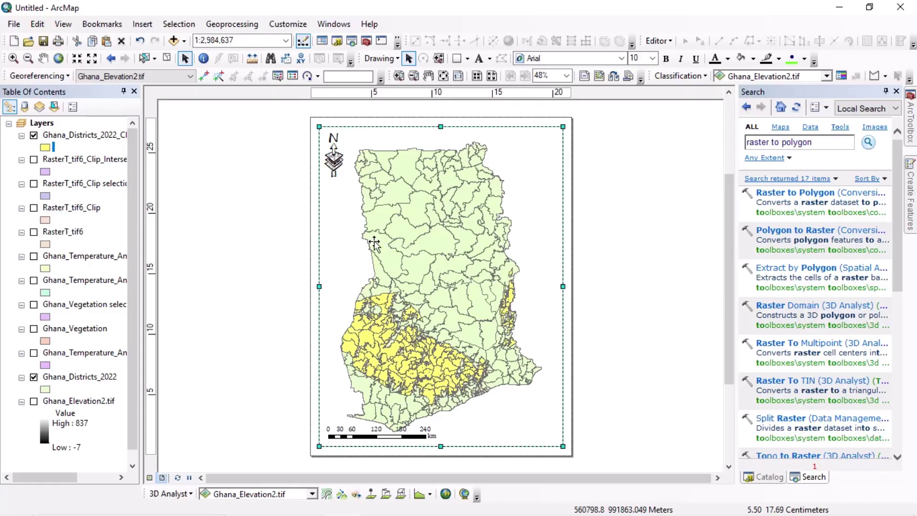
Start a legend with both district layers and the default title and frame
{"action": "left_click", "coordinate": [142, 24]}
{"action": "left_click", "coordinate": [182, 133]}
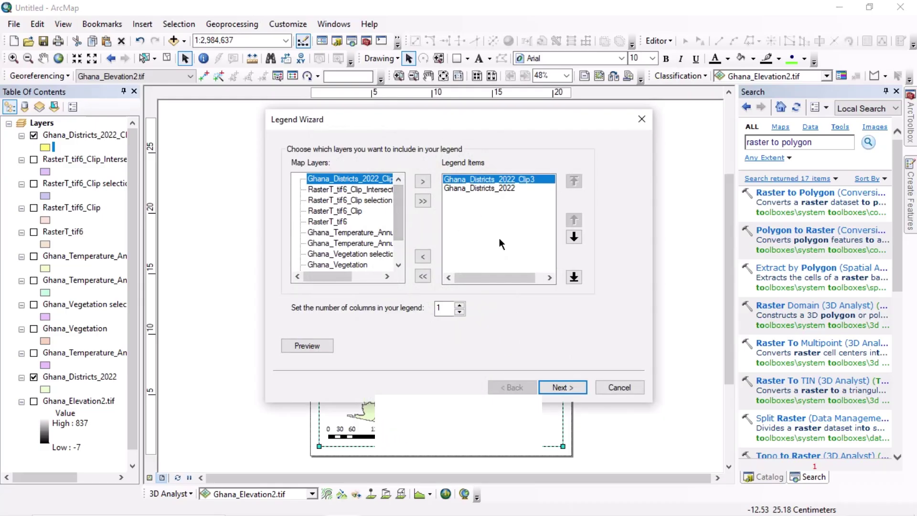
{"action": "left_click", "coordinate": [560, 387]}
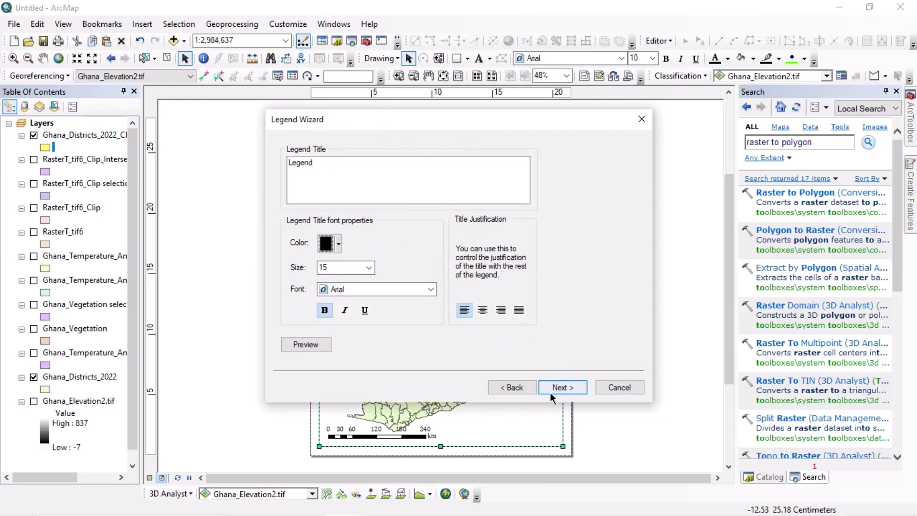
{"action": "left_click", "coordinate": [552, 387]}
{"action": "left_click", "coordinate": [552, 386]}
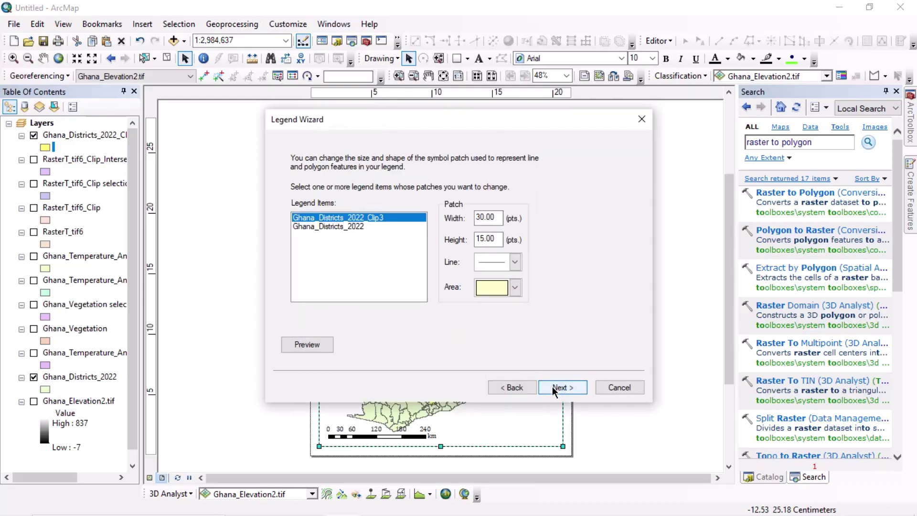
Give both layers the irregular Urbanized Area patch and place the legend right of the map
{"action": "left_click", "coordinate": [515, 287]}
{"action": "left_click", "coordinate": [503, 351]}
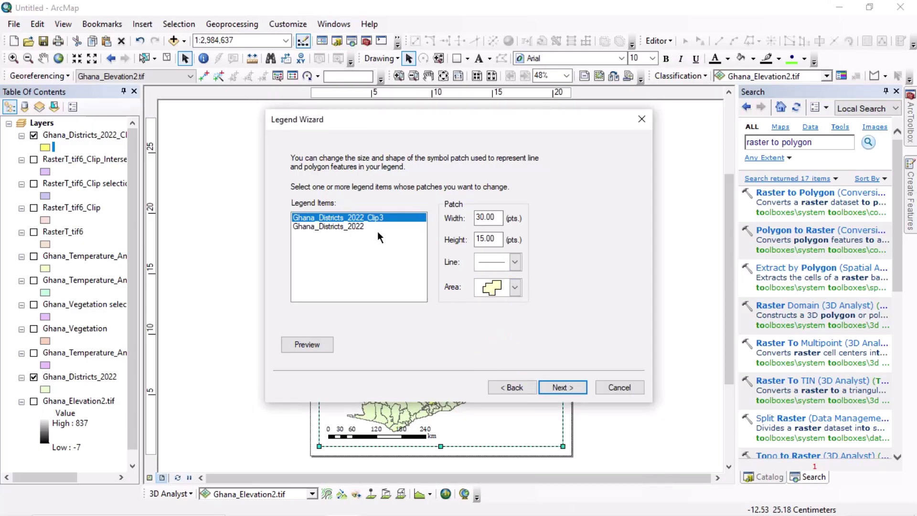
{"action": "left_click", "coordinate": [376, 227]}
{"action": "left_click", "coordinate": [507, 290]}
{"action": "left_click", "coordinate": [500, 351]}
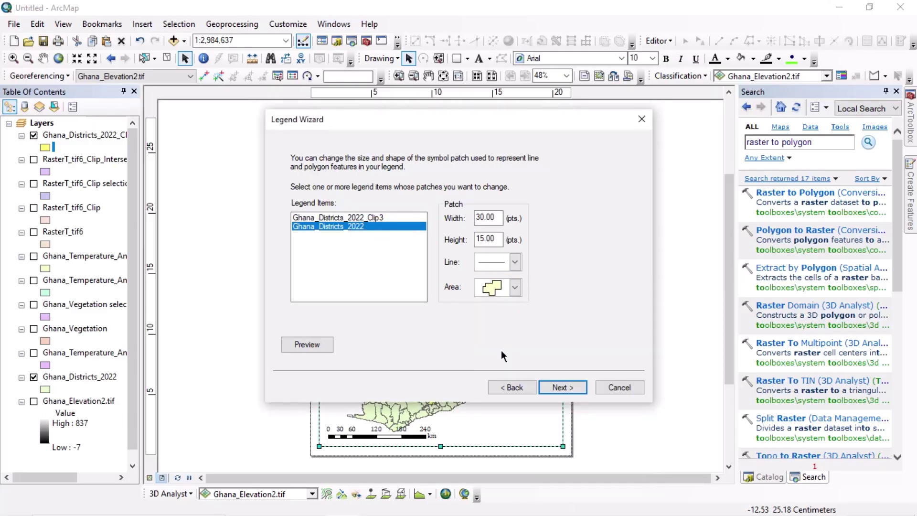
{"action": "left_click", "coordinate": [552, 387]}
{"action": "left_click", "coordinate": [554, 384]}
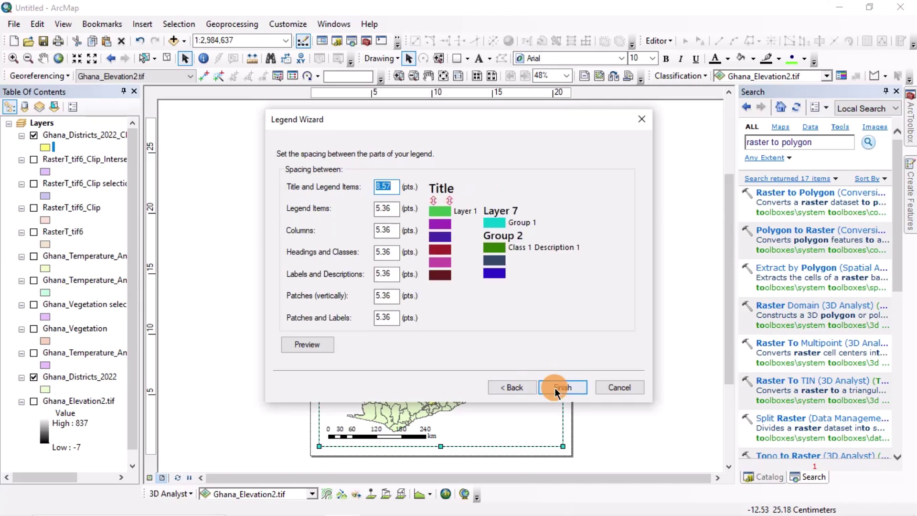
{"action": "left_click_drag", "start_coordinate": [416, 324], "coordinate": [641, 319]}
Set the legend frame background to White and move it to the map's bottom-right corner
{"action": "right_click", "coordinate": [605, 296]}
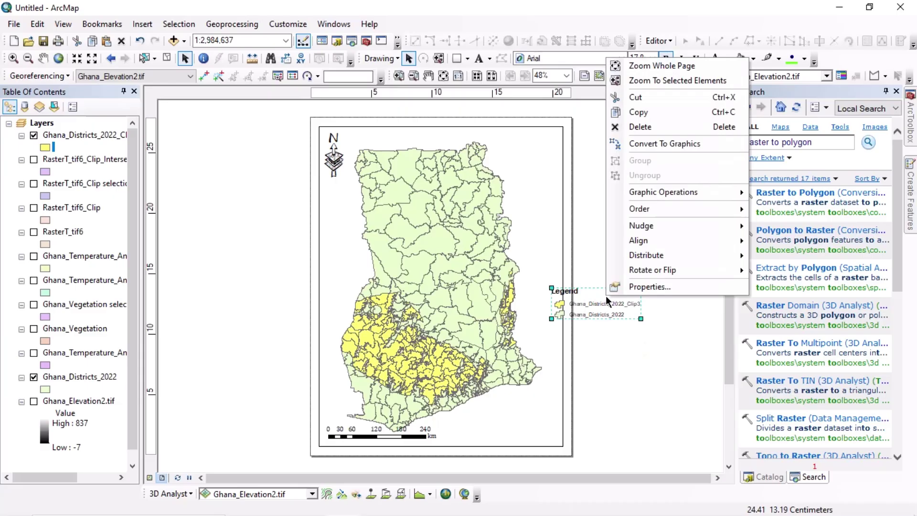
{"action": "left_click", "coordinate": [625, 291]}
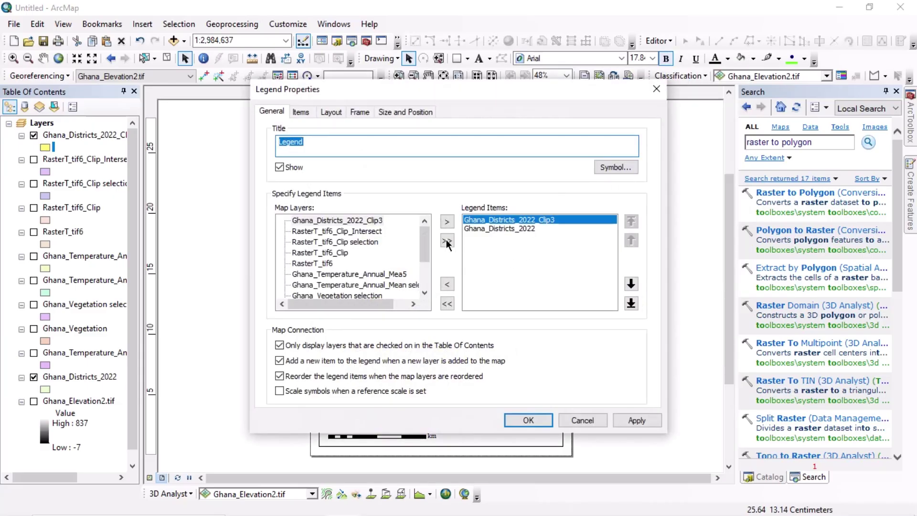
{"action": "left_click", "coordinate": [359, 112]}
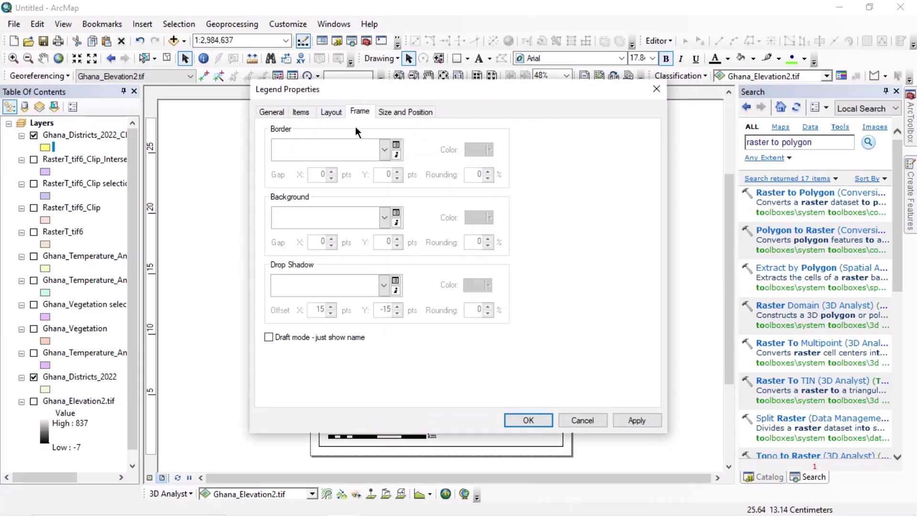
{"action": "left_click", "coordinate": [353, 212]}
{"action": "left_click", "coordinate": [385, 367]}
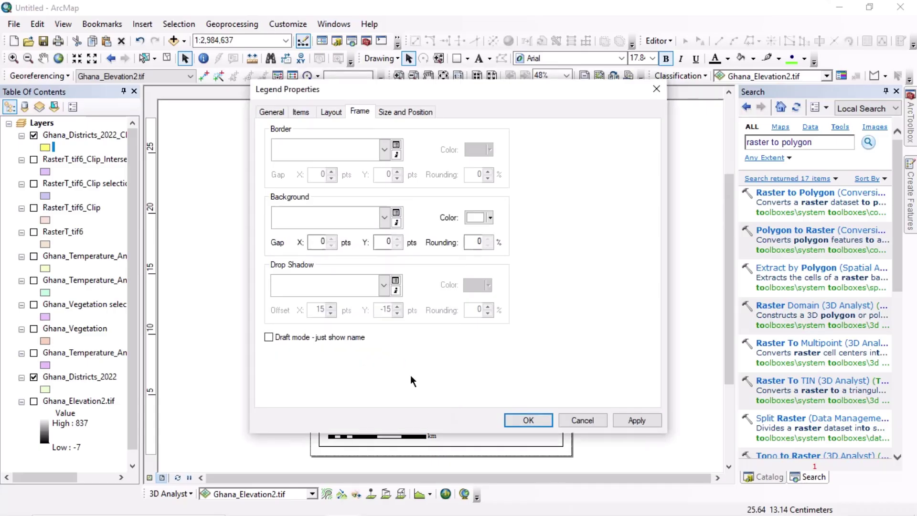
{"action": "left_click", "coordinate": [519, 420]}
{"action": "left_click_drag", "start_coordinate": [583, 308], "coordinate": [499, 430]}
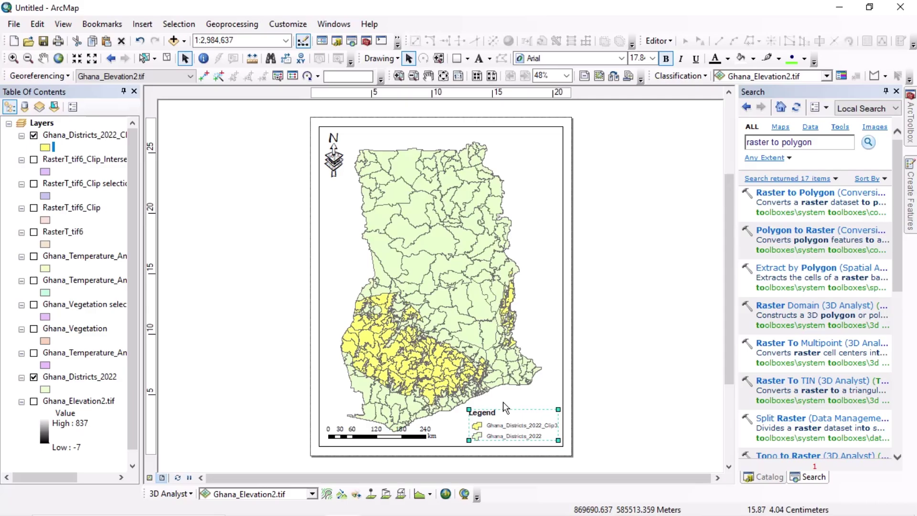
Drag Ghana_sea.shp from the SEA SHAPEFILE folder in the Catalog onto the map
{"action": "left_click", "coordinate": [909, 162]}
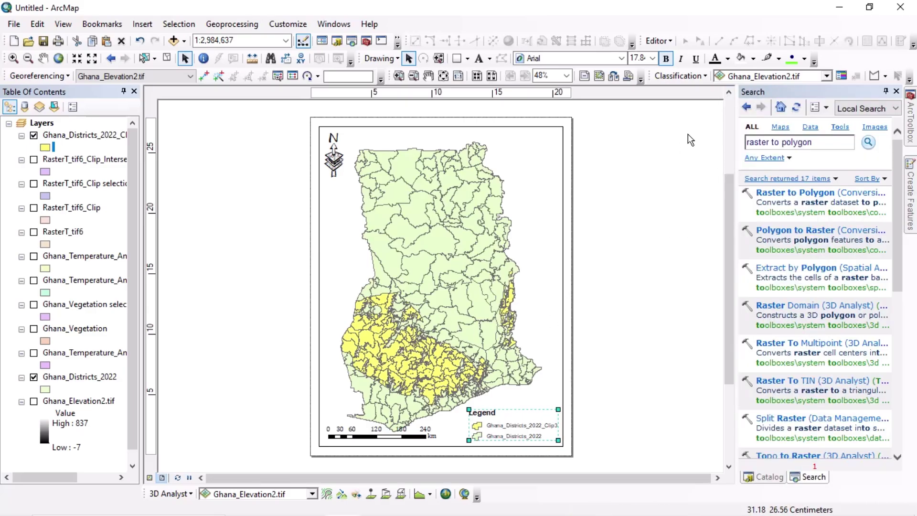
{"action": "left_click", "coordinate": [338, 42]}
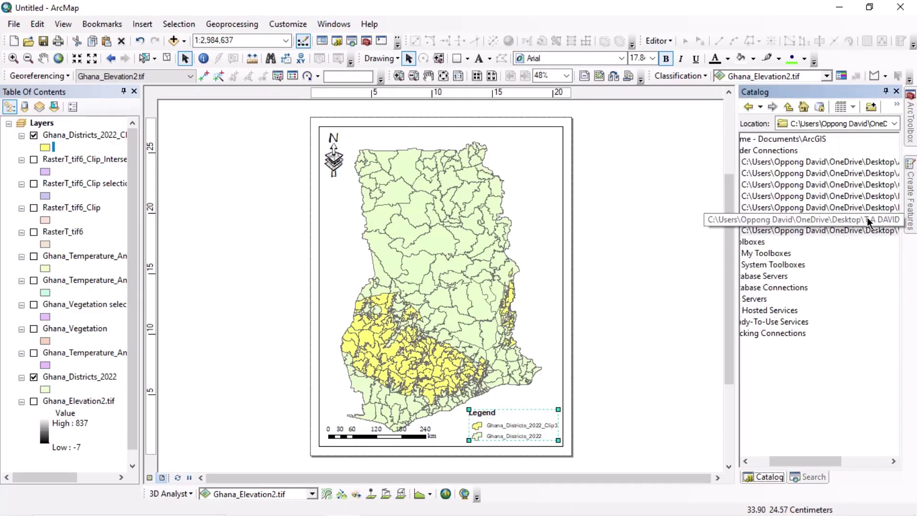
{"action": "double_click", "coordinate": [852, 196]}
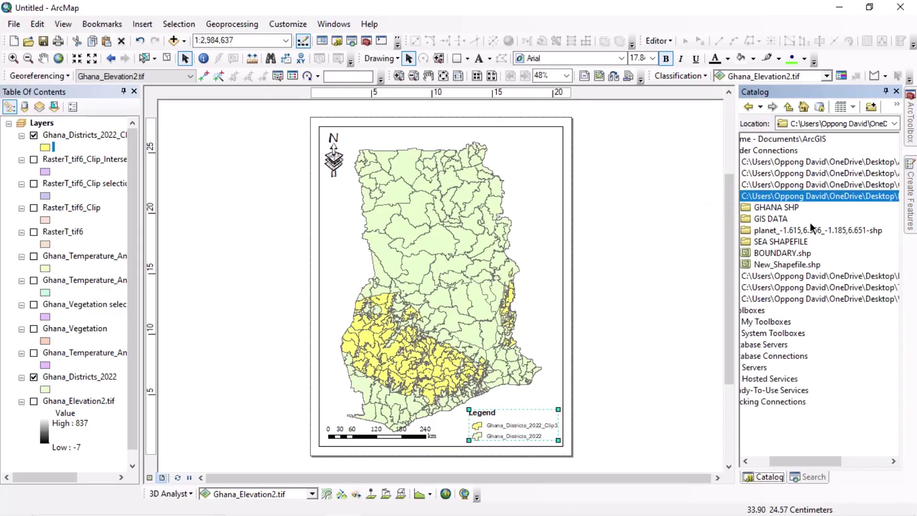
{"action": "double_click", "coordinate": [774, 242]}
{"action": "left_click", "coordinate": [537, 254]}
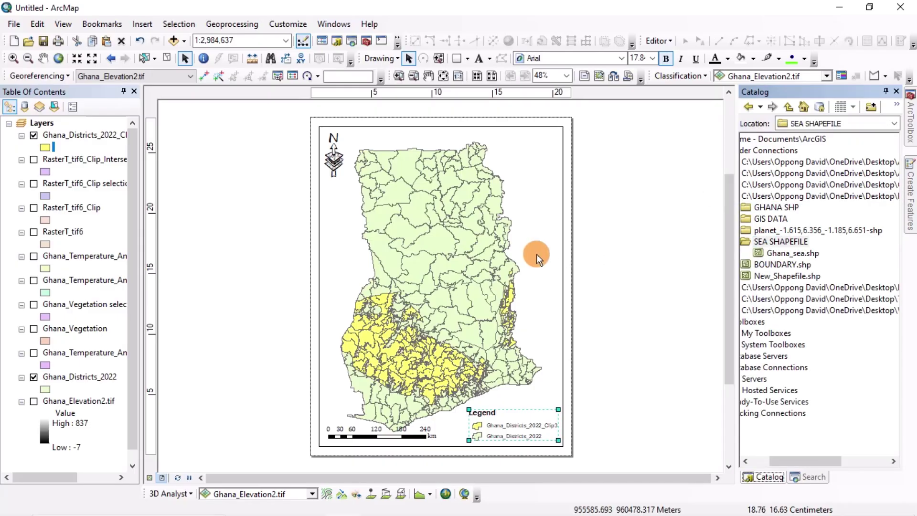
{"action": "left_click_drag", "start_coordinate": [774, 258], "coordinate": [501, 258]}
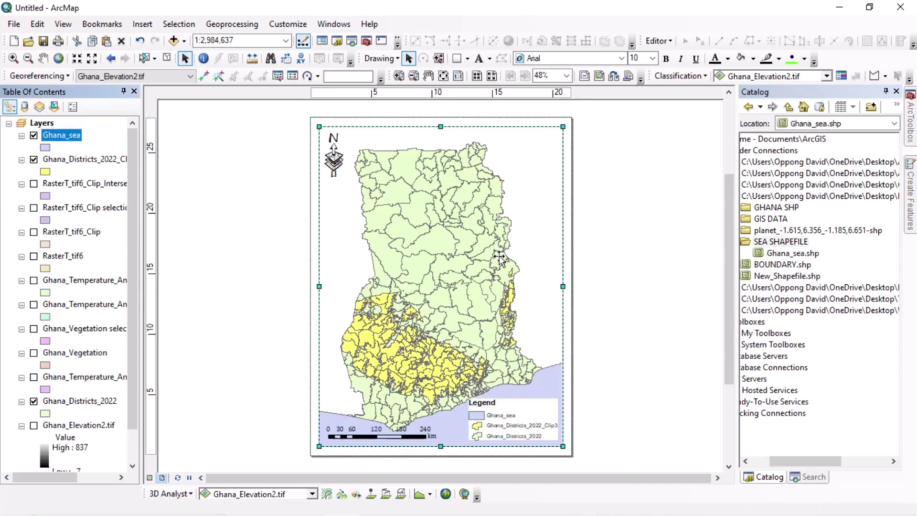
Move Ghana_sea below the district layers and give it a Blue fill
{"action": "left_click", "coordinate": [52, 139]}
{"action": "left_click_drag", "start_coordinate": [52, 139], "coordinate": [53, 426]}
{"action": "left_click", "coordinate": [45, 413]}
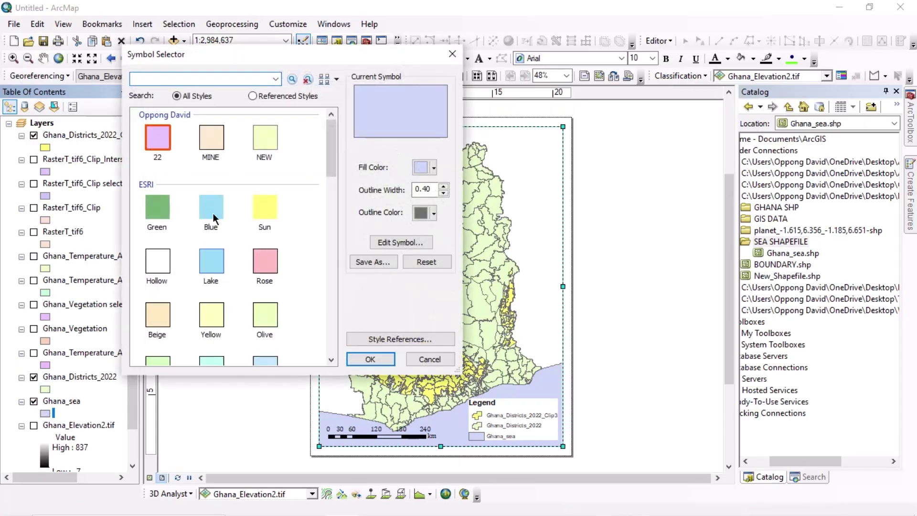
{"action": "left_click", "coordinate": [212, 207]}
{"action": "left_click", "coordinate": [370, 359]}
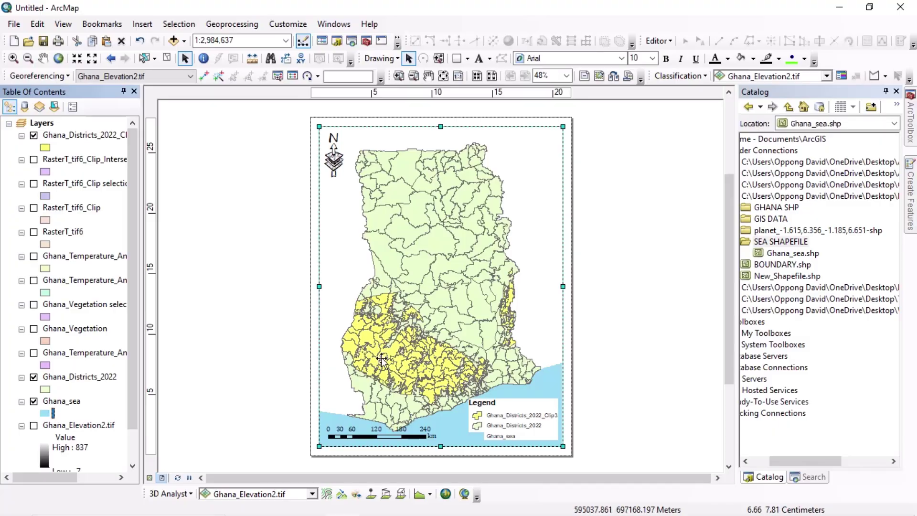
Rename Ghana_Districts_2022_Clip3 to 'Ideal Delineated Zone'
{"action": "left_click", "coordinate": [78, 137]}
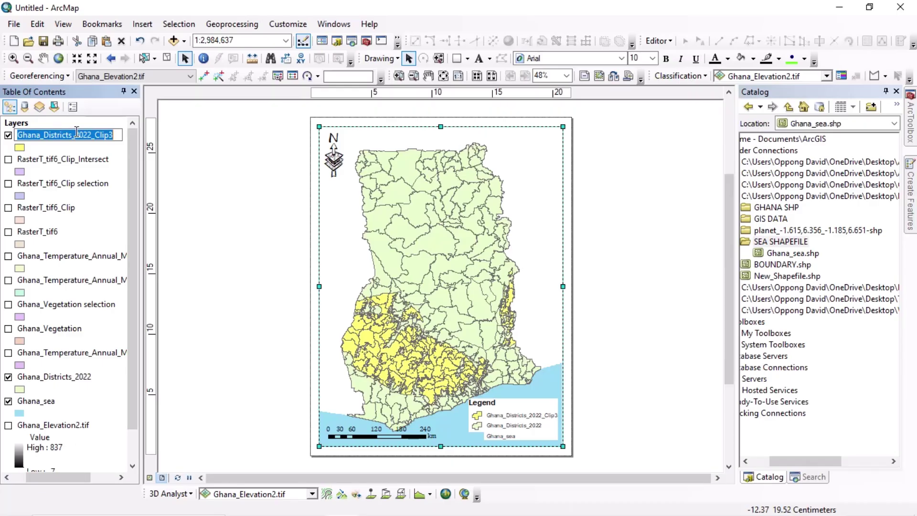
{"action": "type", "text": "I"}
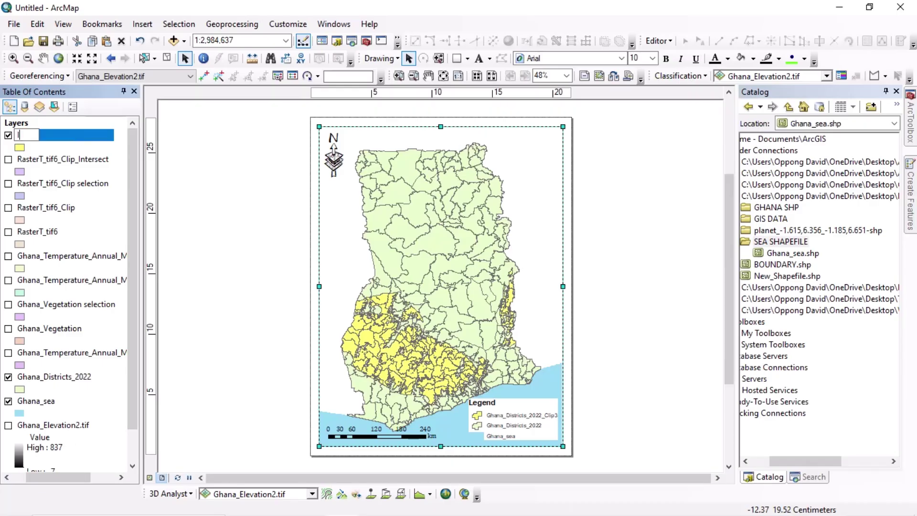
{"action": "type", "text": "deal Delineated"}
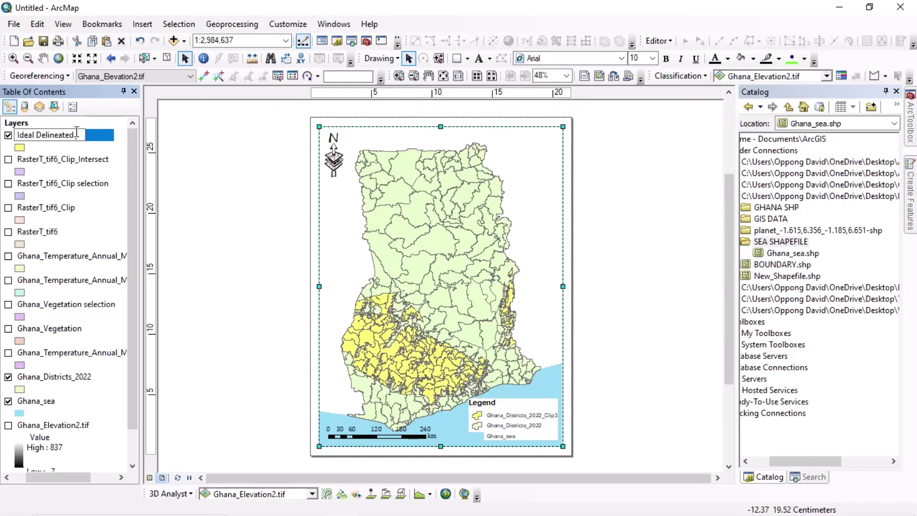
{"action": "type", "text": " Zone"}
{"action": "key", "text": "Return"}
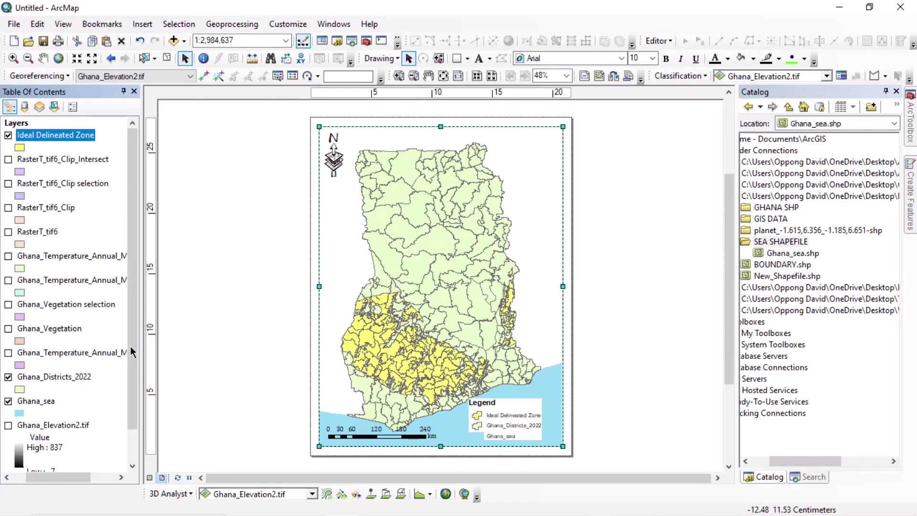
{"action": "left_click_drag", "start_coordinate": [81, 477], "coordinate": [69, 477]}
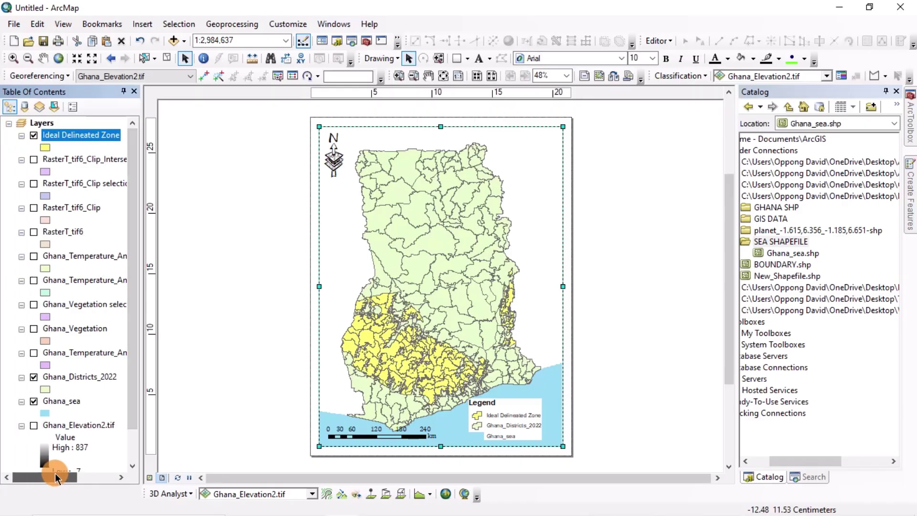
Rename Ghana_Districts_2022 to 'Adjoining Districts'
{"action": "left_click", "coordinate": [46, 389]}
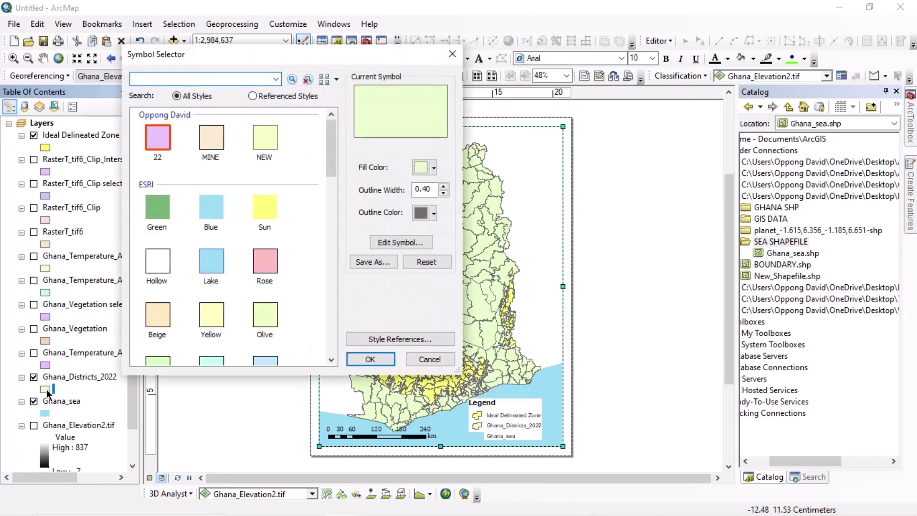
{"action": "left_click", "coordinate": [427, 362]}
{"action": "left_click", "coordinate": [87, 378]}
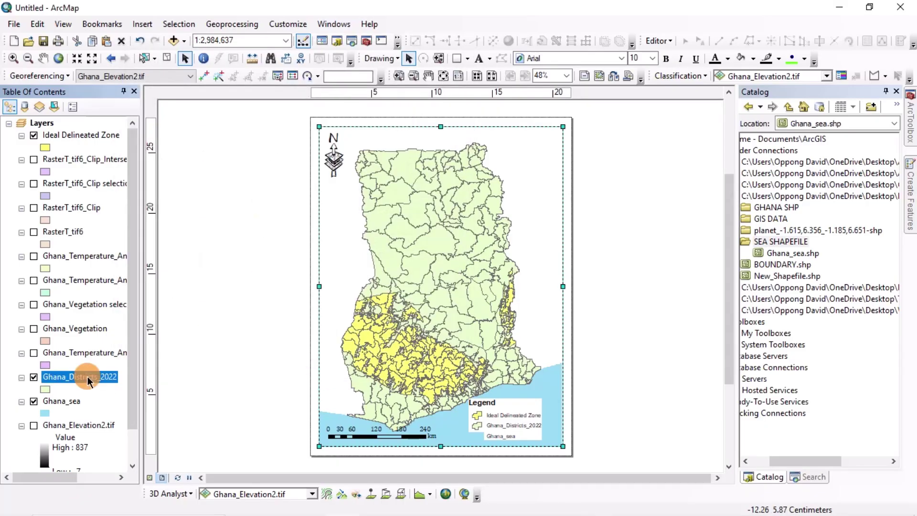
{"action": "left_click", "coordinate": [87, 376]}
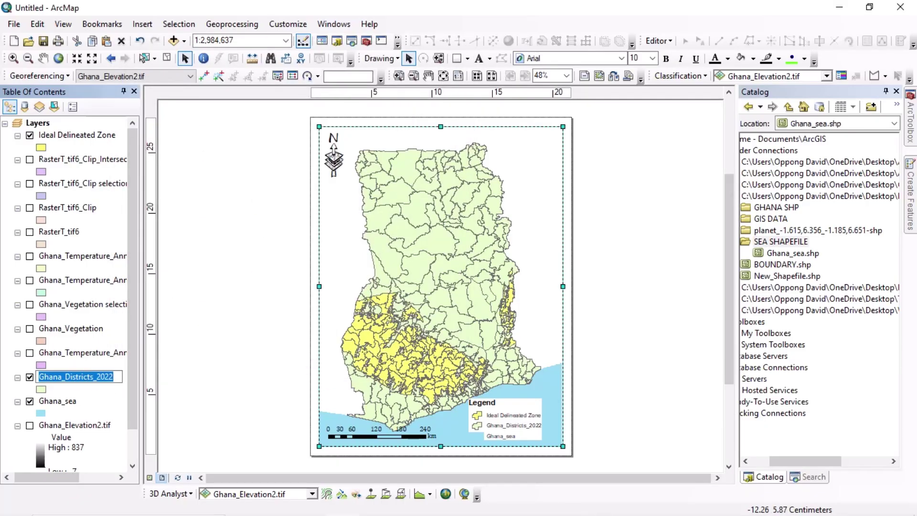
{"action": "type", "text": "Adjoi"}
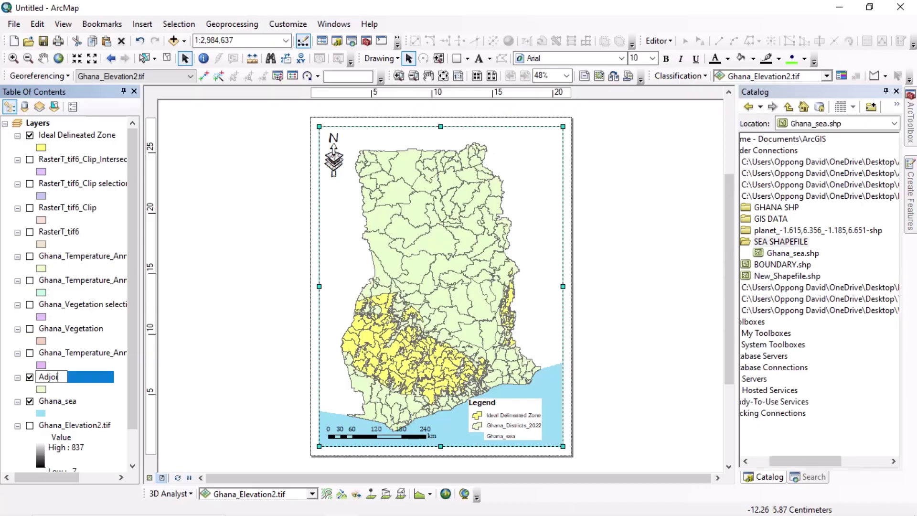
{"action": "type", "text": "ning Districts"}
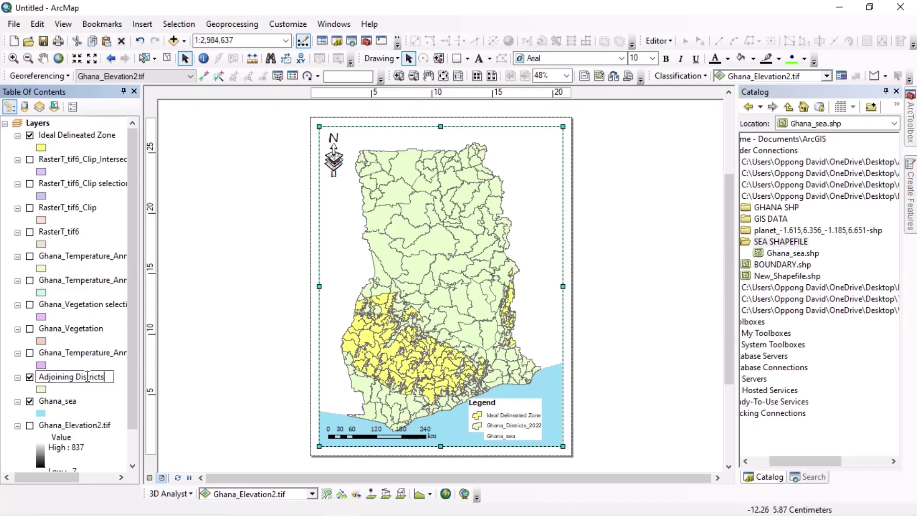
{"action": "key", "text": "Return"}
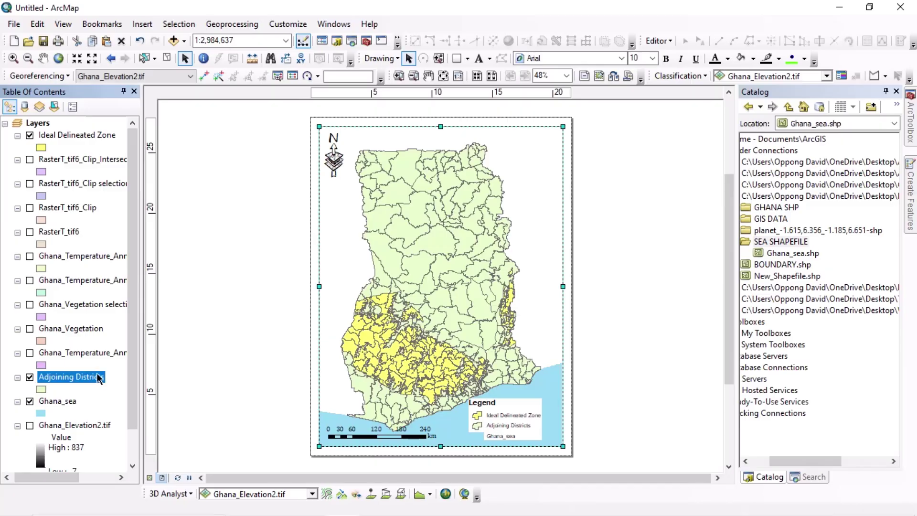
Rename Ghana_sea to 'Gulf of Guinea'
{"action": "left_click", "coordinate": [40, 404]}
{"action": "left_click", "coordinate": [52, 402]}
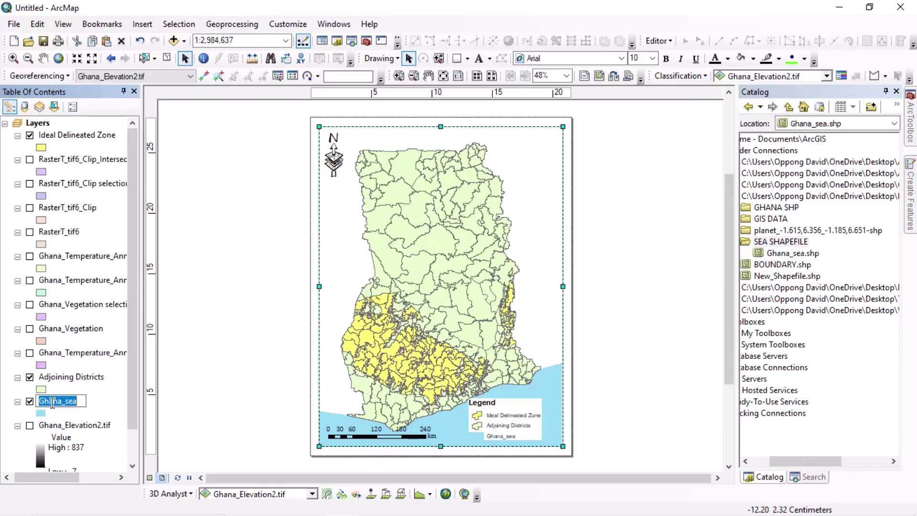
{"action": "type", "text": "G"}
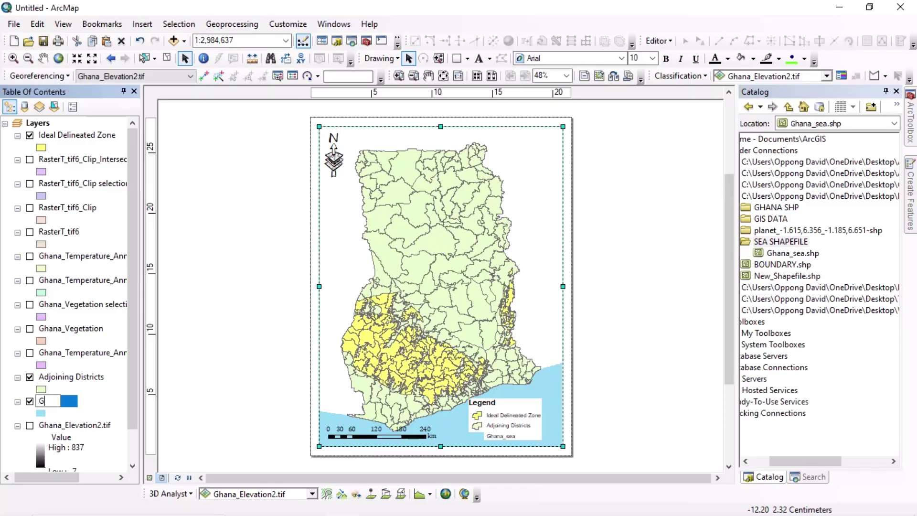
{"action": "type", "text": "ulf of Guinea"}
{"action": "key", "text": "Return"}
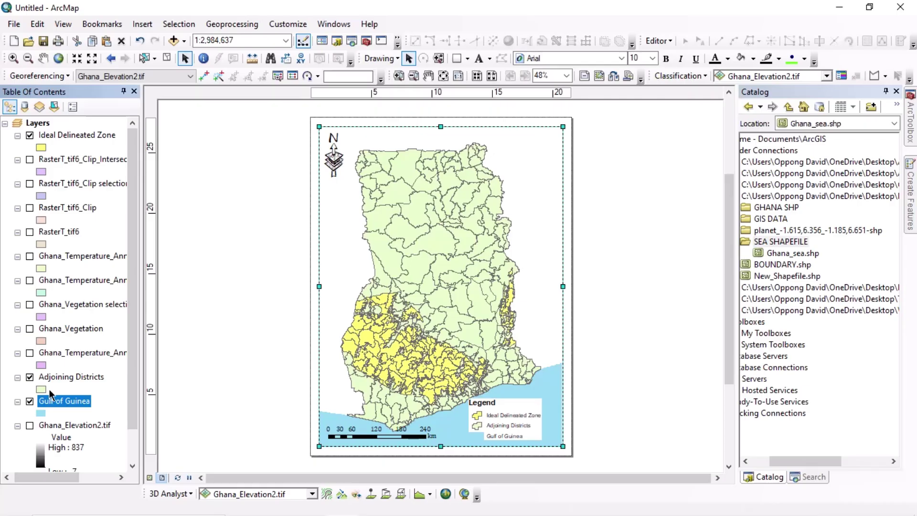
Deselect the map frame and zoom the Ghana map slightly with the Pan tool and mouse wheel
{"action": "left_click", "coordinate": [602, 219]}
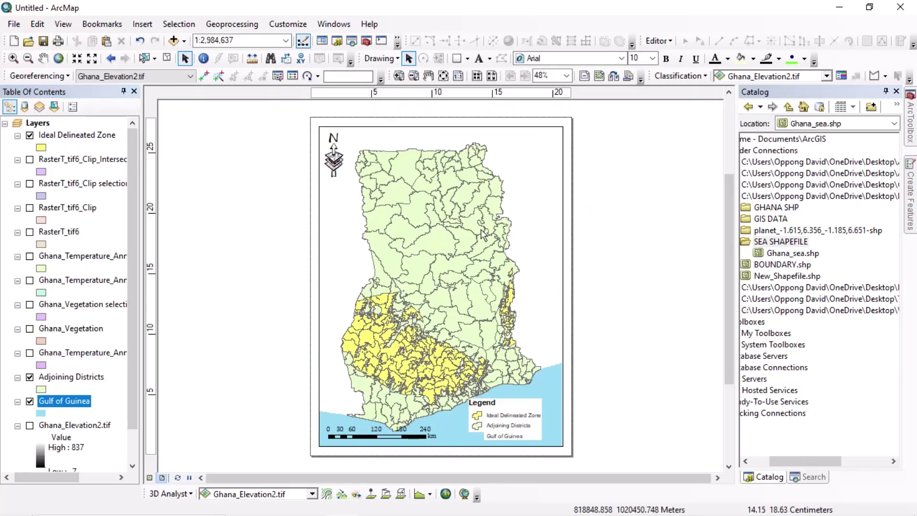
{"action": "left_click", "coordinate": [43, 58]}
{"action": "scroll", "coordinate": [426, 243], "scroll_direction": "down", "scroll_amount": 3}
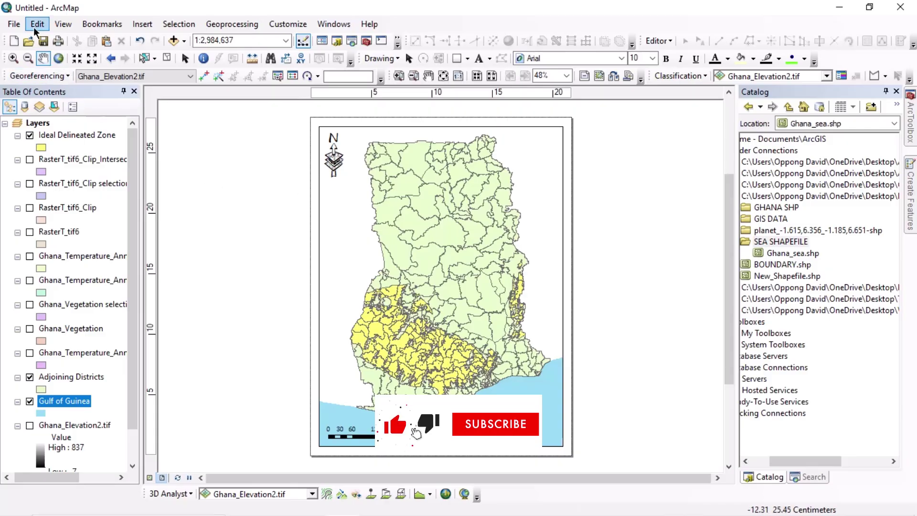
{"action": "left_click", "coordinate": [18, 24]}
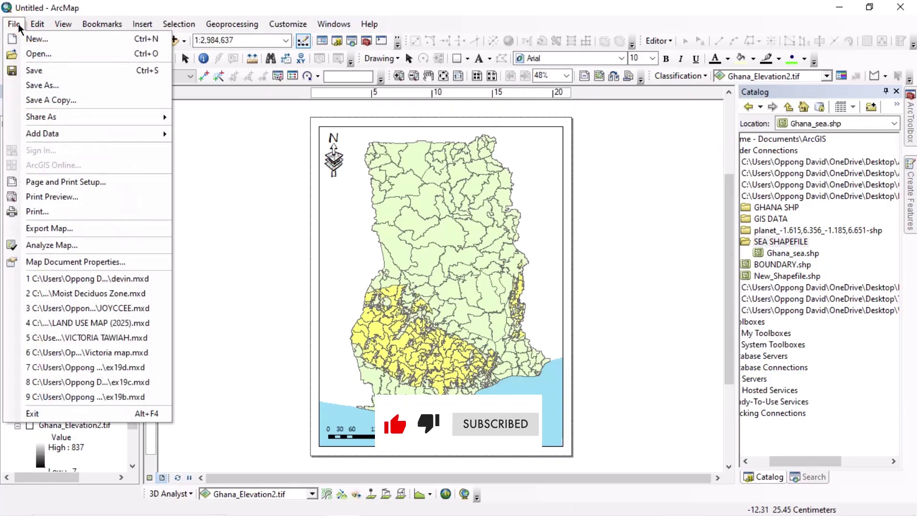
{"action": "left_click", "coordinate": [68, 198]}
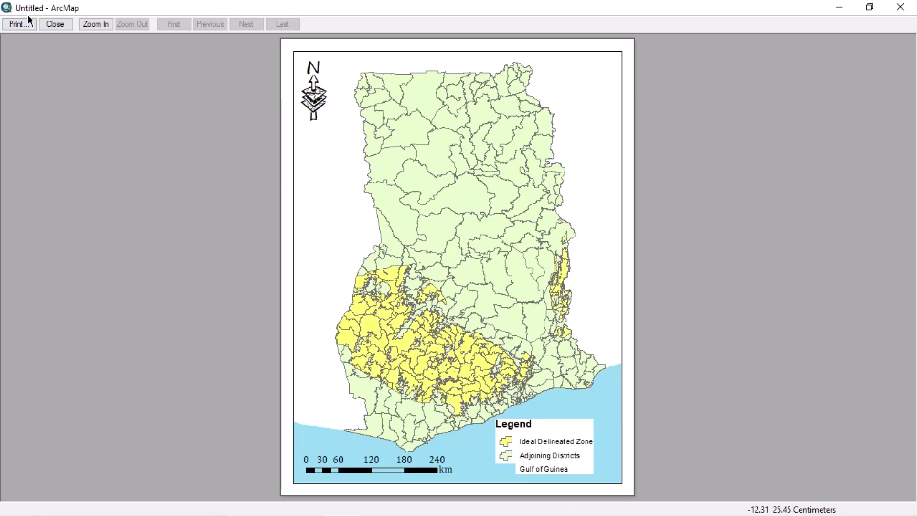
{"action": "left_click", "coordinate": [55, 24]}
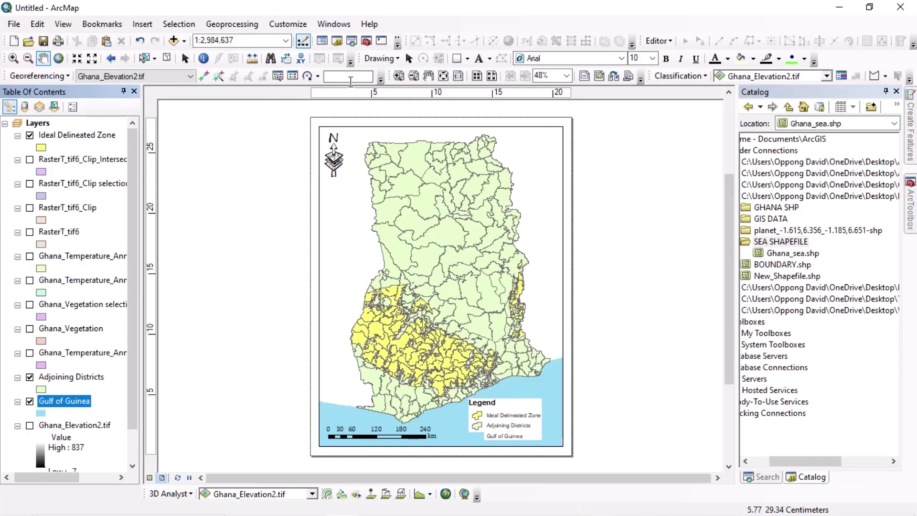
Select the legend and restyle its three entries in Cambria, entering a larger font size
{"action": "left_click", "coordinate": [409, 58]}
{"action": "left_click", "coordinate": [505, 406]}
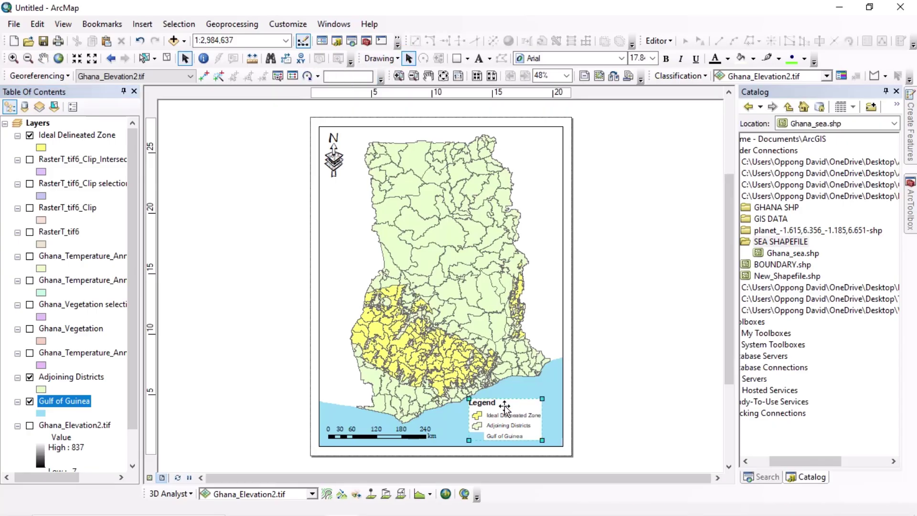
{"action": "left_click", "coordinate": [602, 59]}
{"action": "type", "text": "c"}
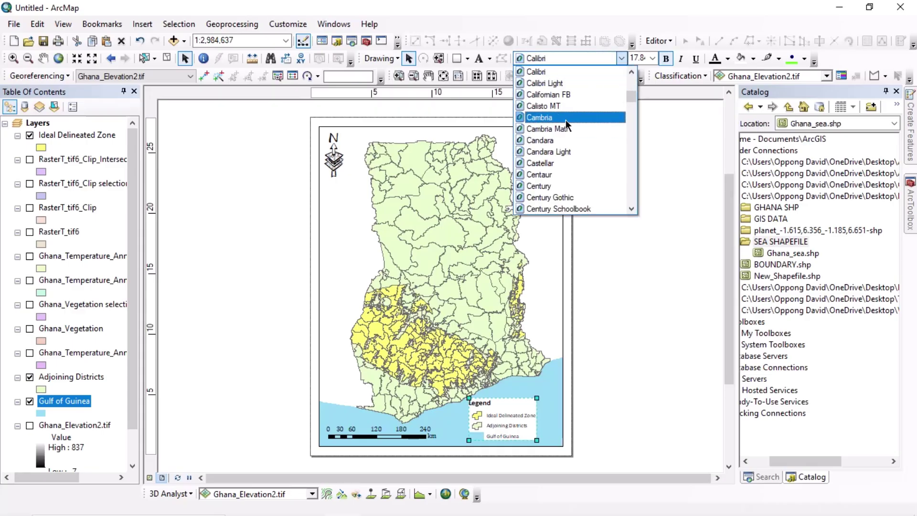
{"action": "left_click", "coordinate": [565, 120]}
{"action": "left_click", "coordinate": [639, 59]}
{"action": "type", "text": "2"}
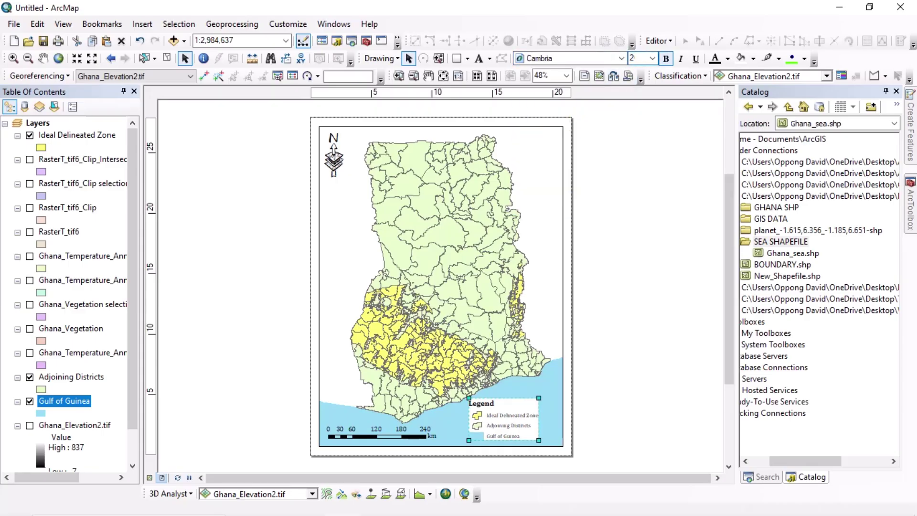
{"action": "key", "text": "Return"}
{"action": "left_click", "coordinate": [603, 298]}
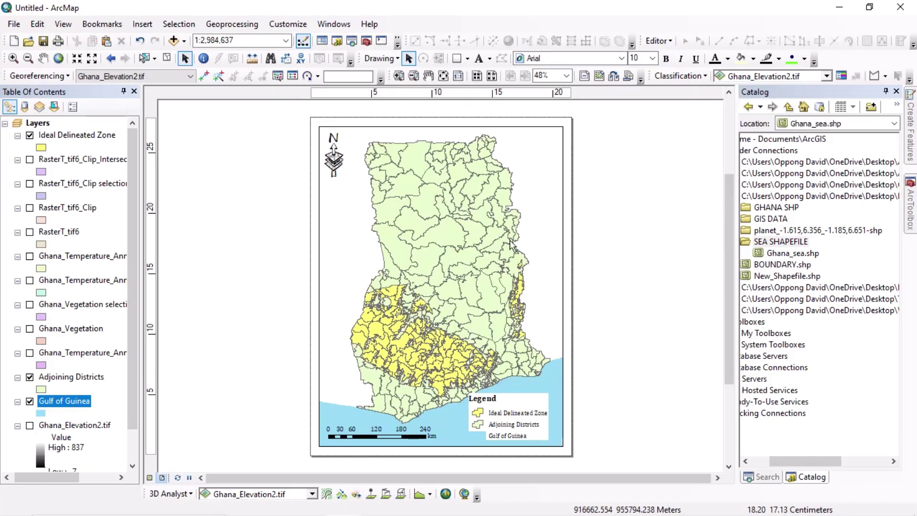
{"action": "left_click_drag", "start_coordinate": [647, 233], "coordinate": [603, 258]}
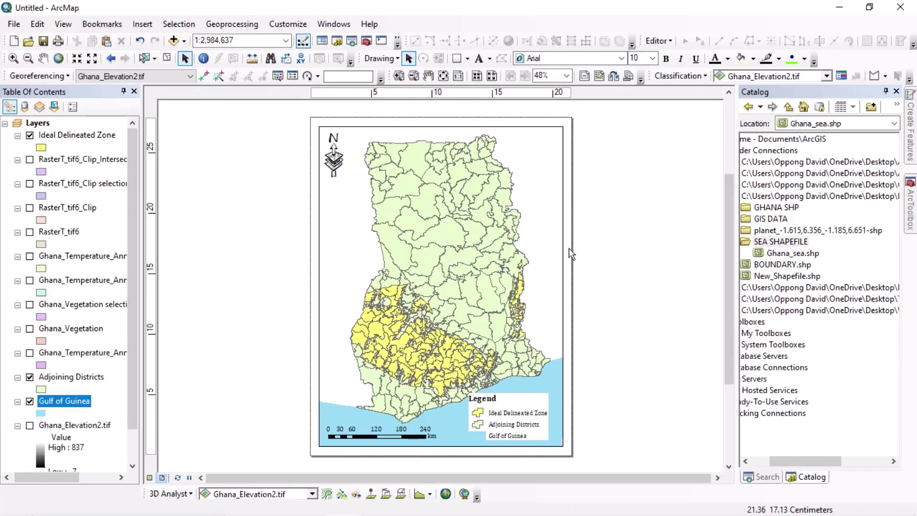